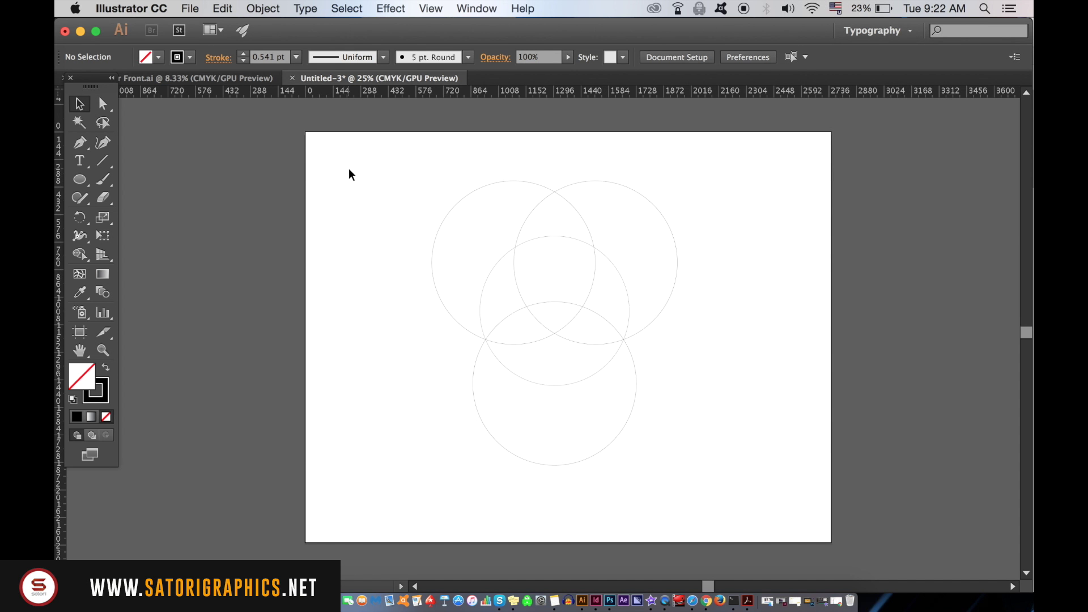
# Step: Open the Pathfinder panel and select all four circles
pyautogui.click(495, 6)
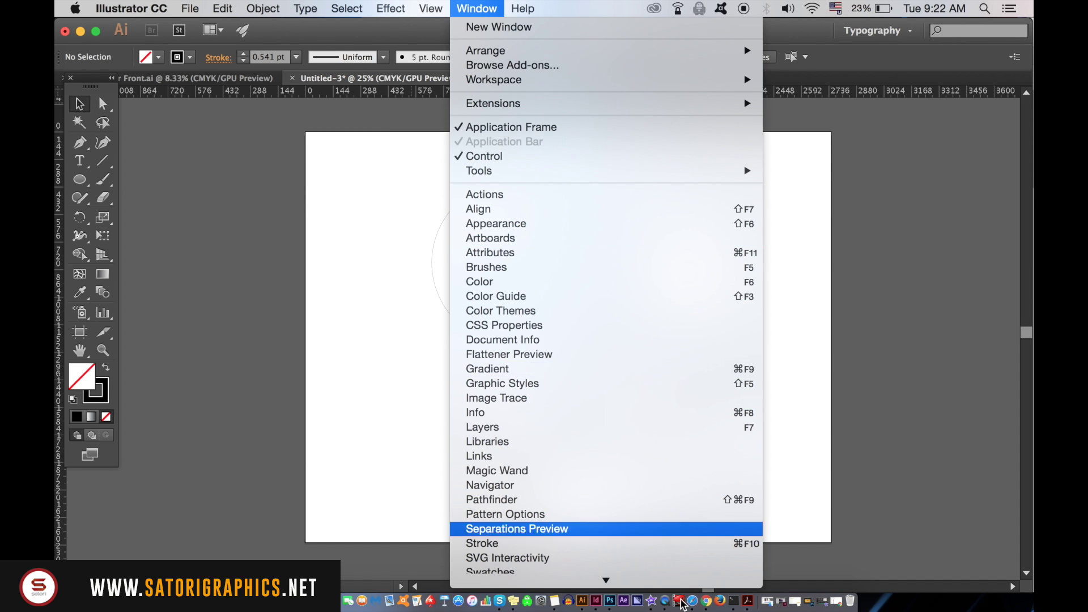
pyautogui.scroll(-3, 640, 522)
pyautogui.click(641, 420)
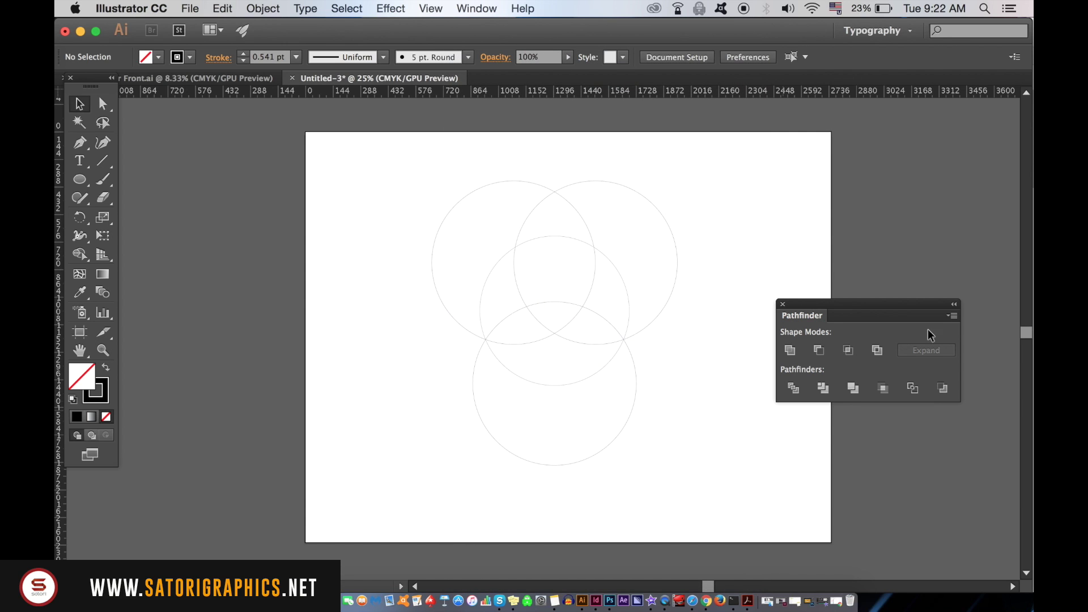
pyautogui.moveTo(420, 153); pyautogui.dragTo(728, 469)
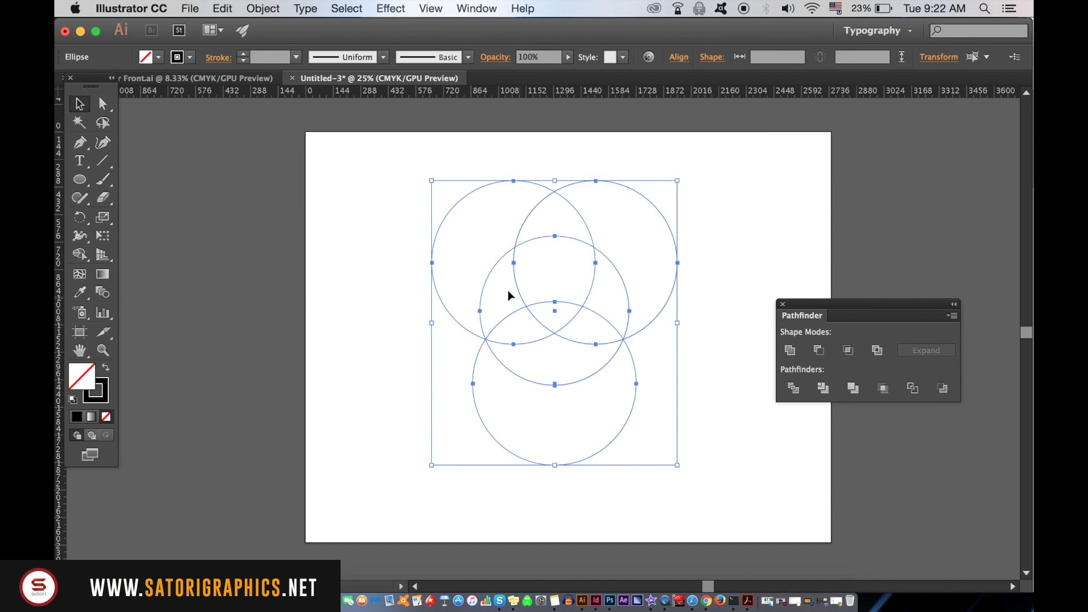
# Step: Try Unite, Minus Front, Intersect and Exclude on the circles, undoing each
pyautogui.click(791, 350)
pyautogui.press('super+z')
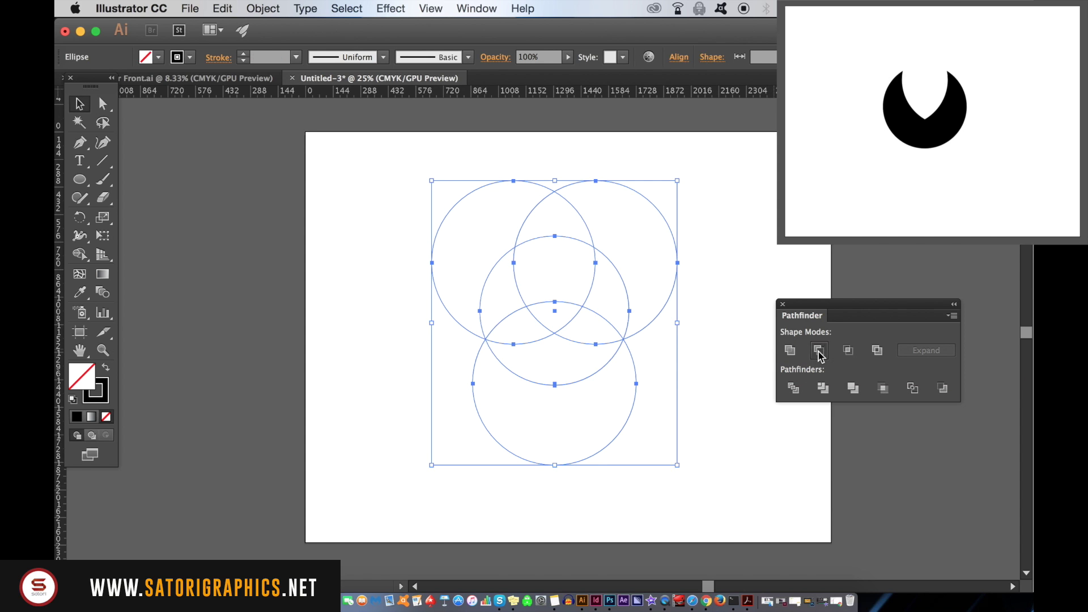
pyautogui.click(819, 350)
pyautogui.press('super+z')
pyautogui.click(849, 350)
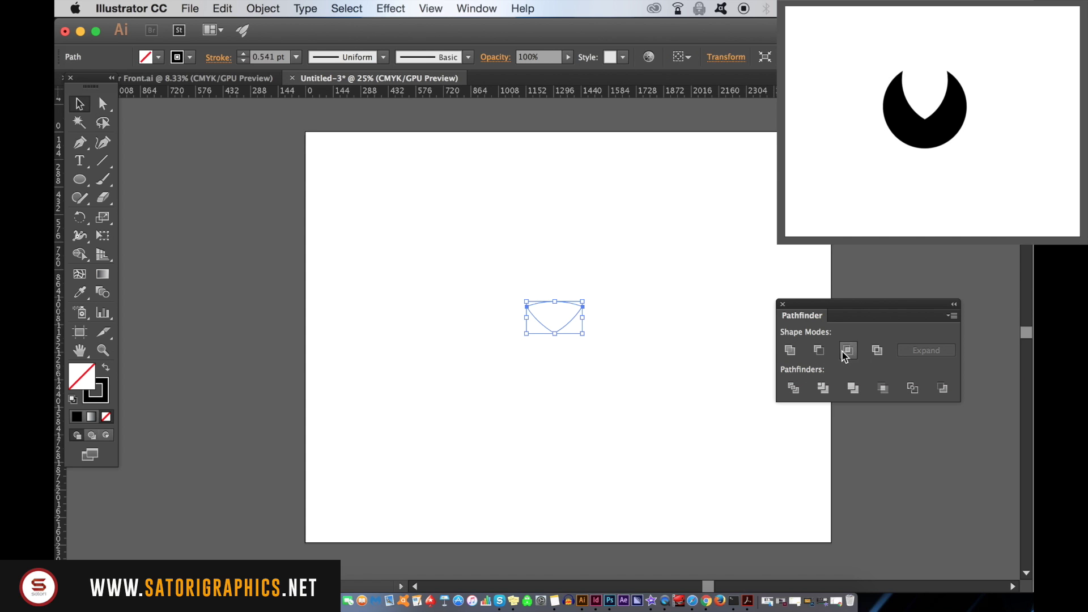
pyautogui.press('super+z')
pyautogui.click(878, 351)
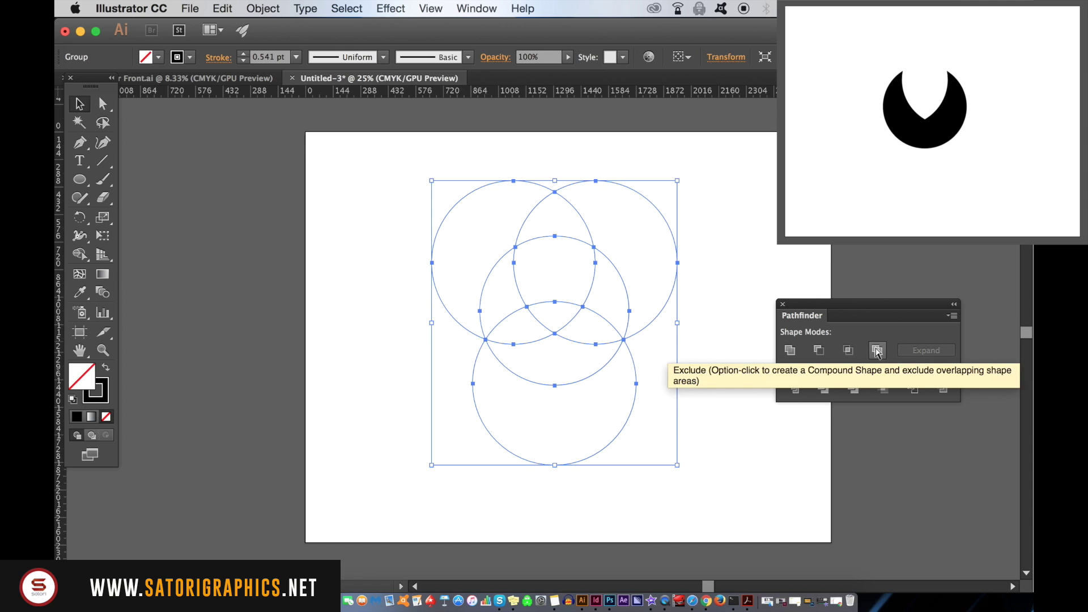
# Step: Try Divide, Trim, Merge, Crop, Outline and Minus Back, undoing each result
pyautogui.click(793, 388)
pyautogui.press('super+z')
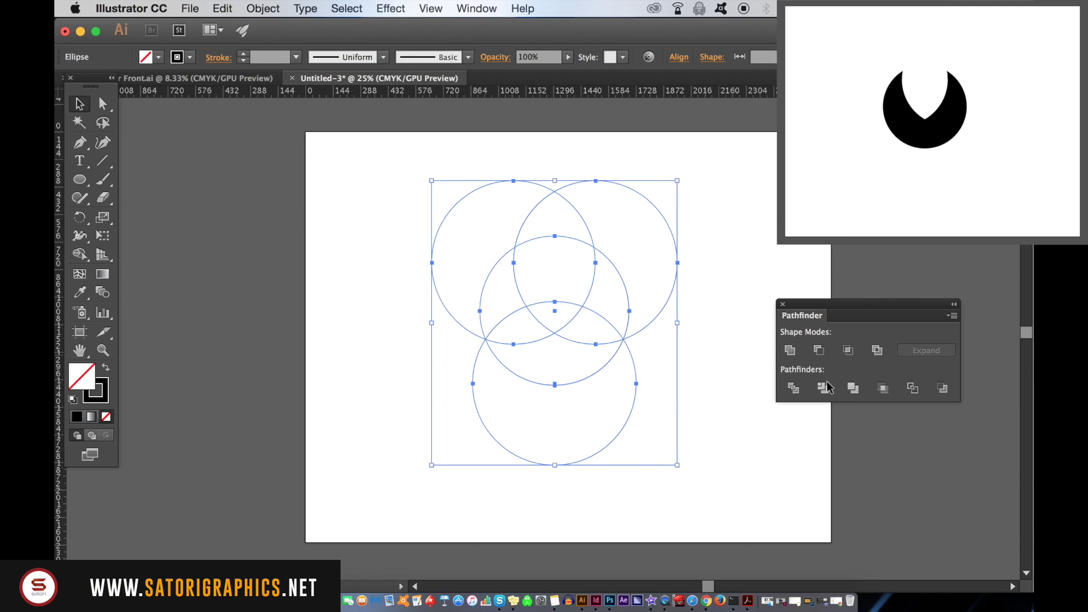
pyautogui.click(823, 388)
pyautogui.click(716, 340)
pyautogui.click(849, 387)
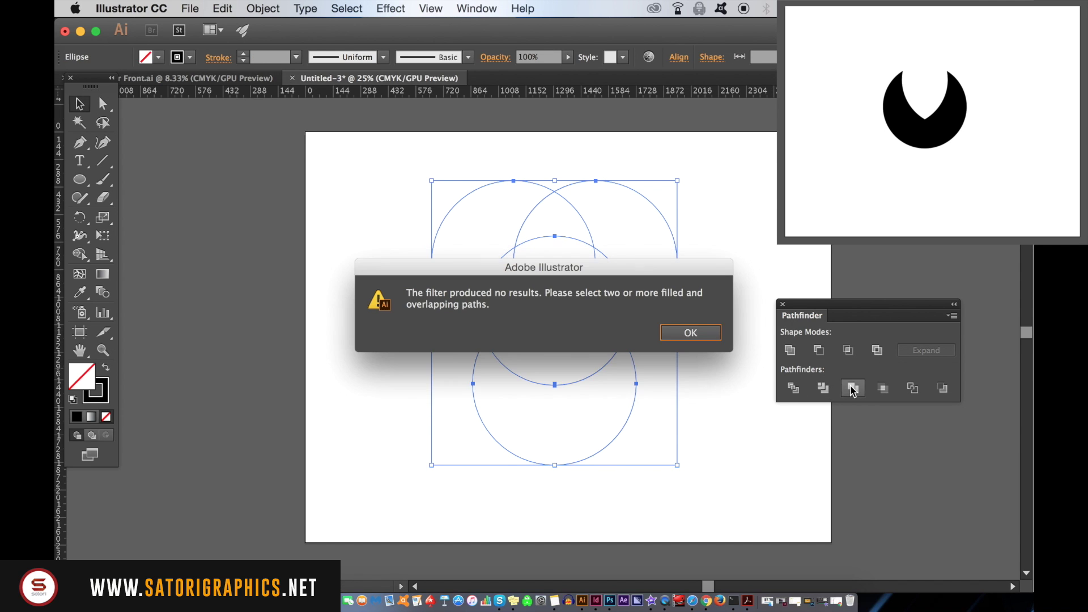
pyautogui.click(709, 337)
pyautogui.click(884, 387)
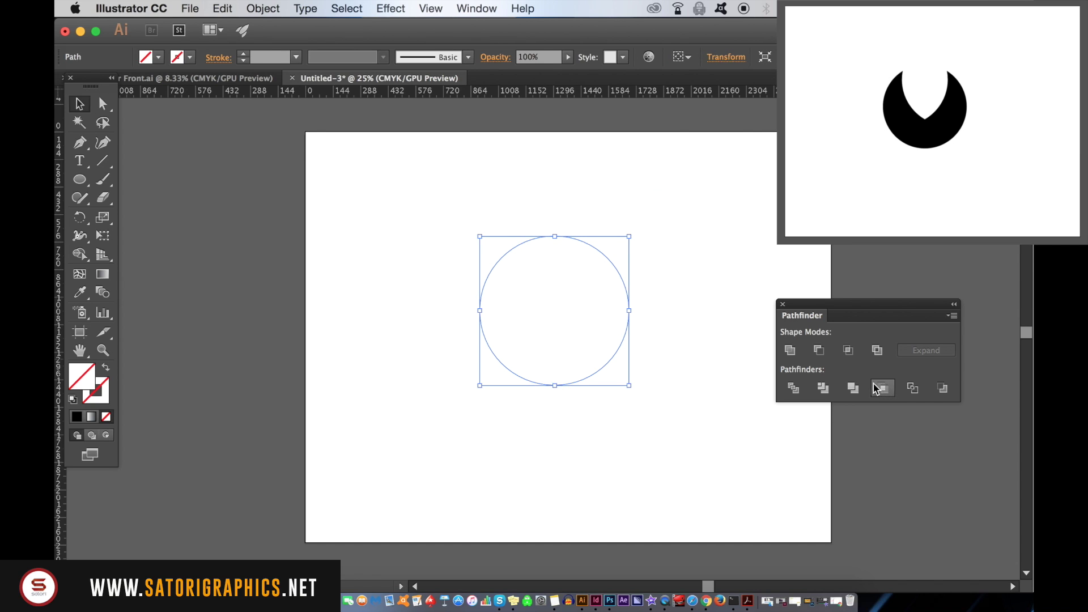
pyautogui.press('super+z')
pyautogui.click(907, 388)
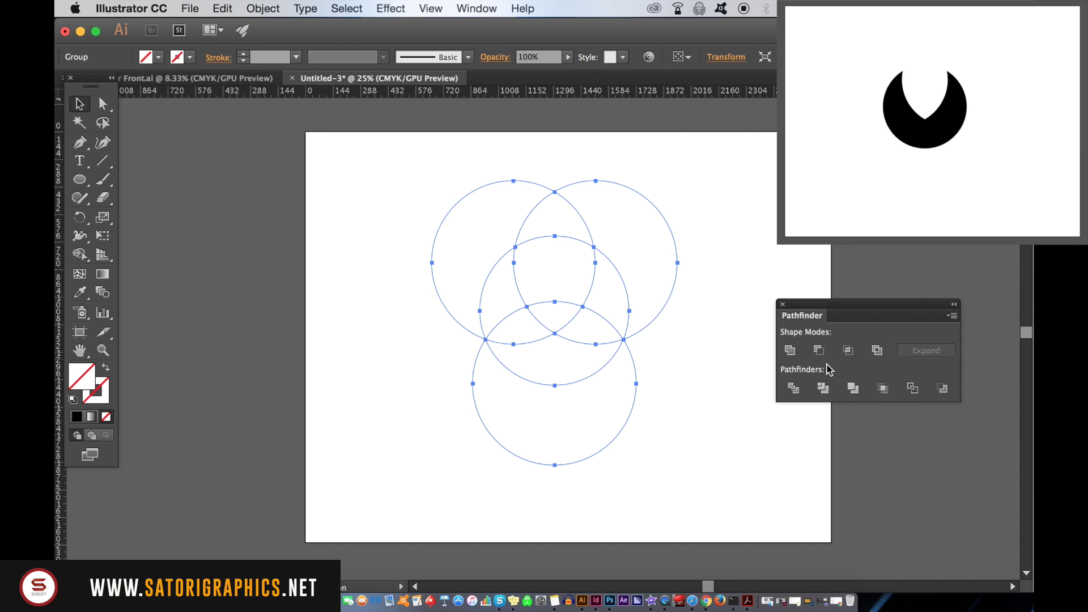
pyautogui.press('super+z')
pyautogui.click(943, 388)
pyautogui.press('super+z')
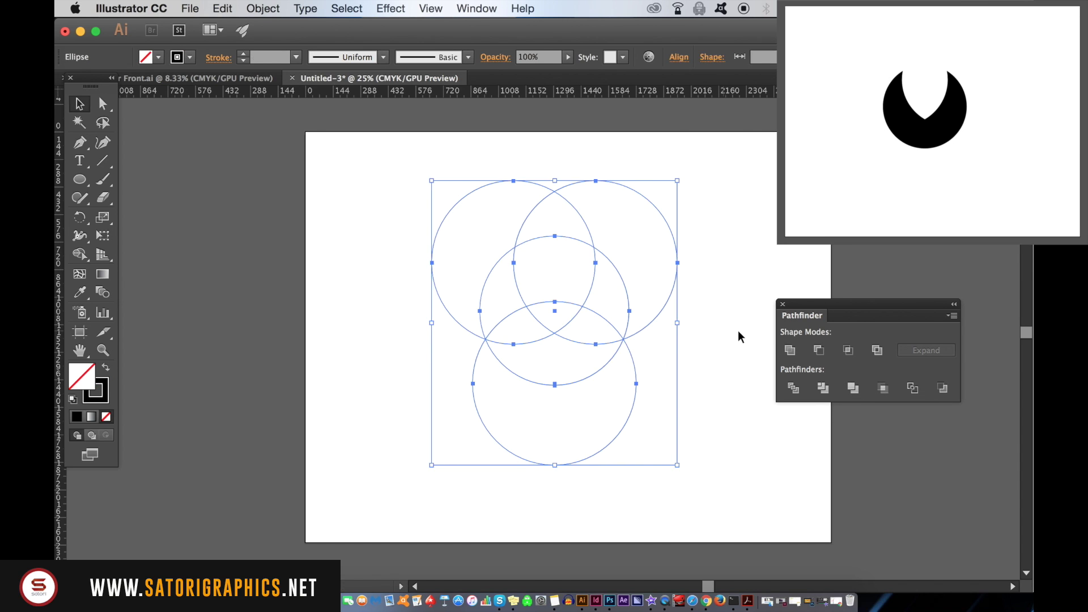
# Step: Close Pathfinder and merge the left crescent and lower regions with the Shape Builder
pyautogui.click(782, 304)
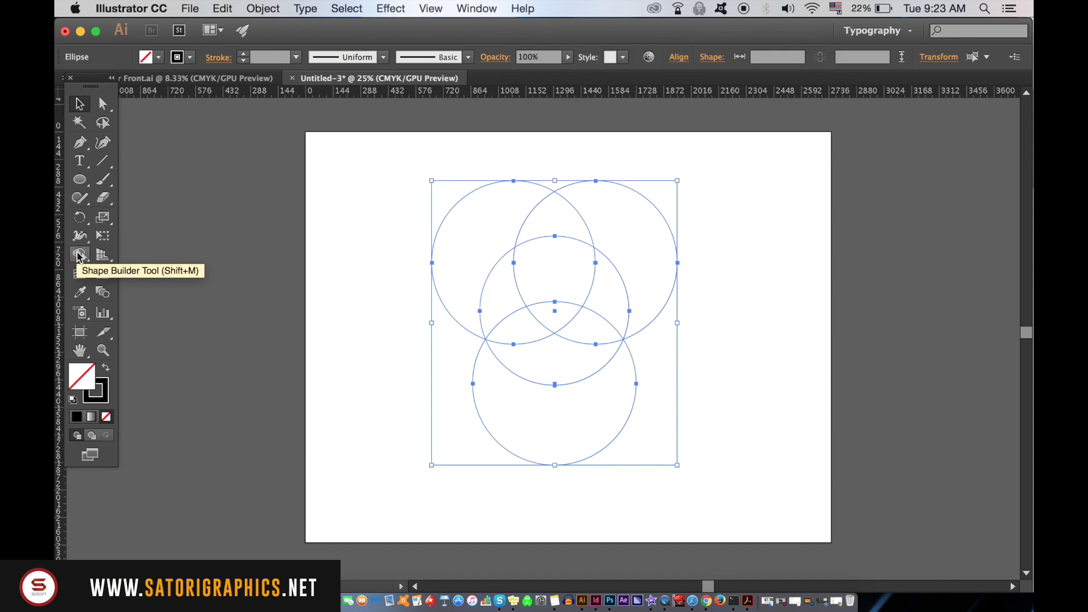
pyautogui.click(79, 254)
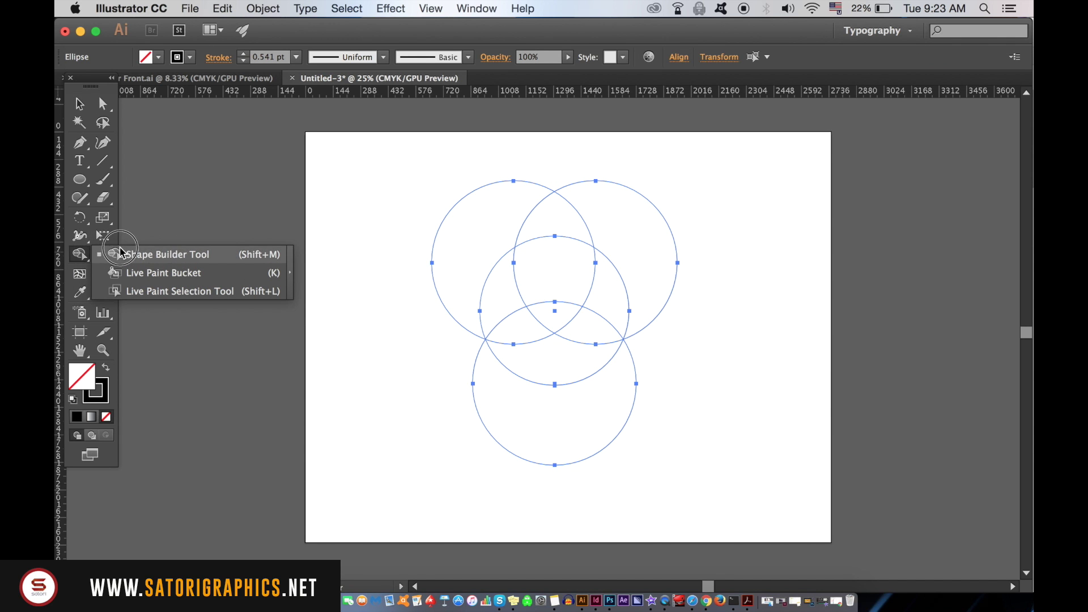
pyautogui.click(172, 255)
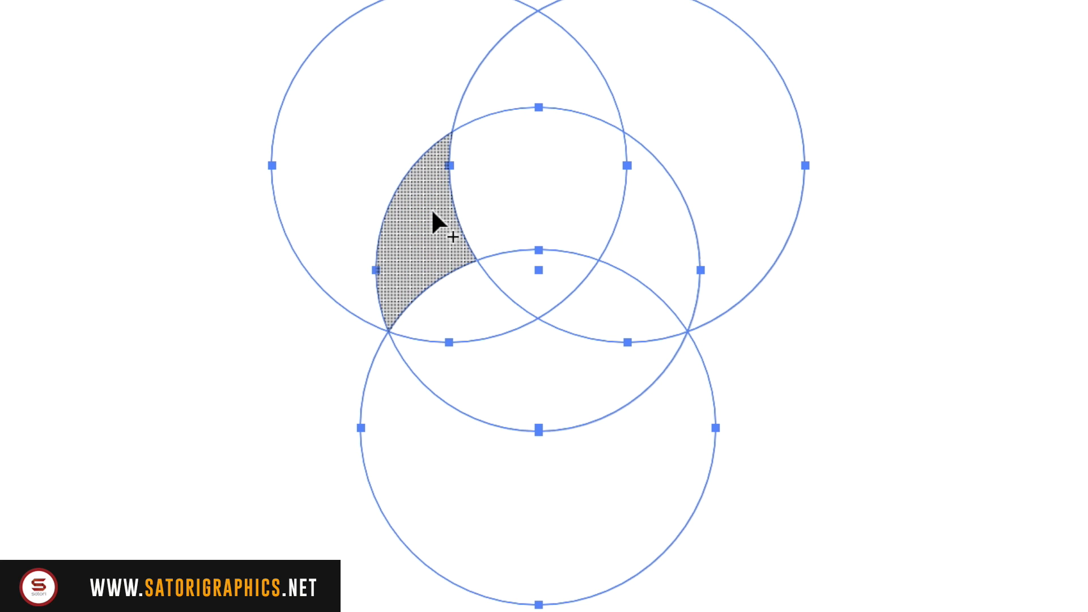
pyautogui.moveTo(434, 214); pyautogui.dragTo(602, 338)
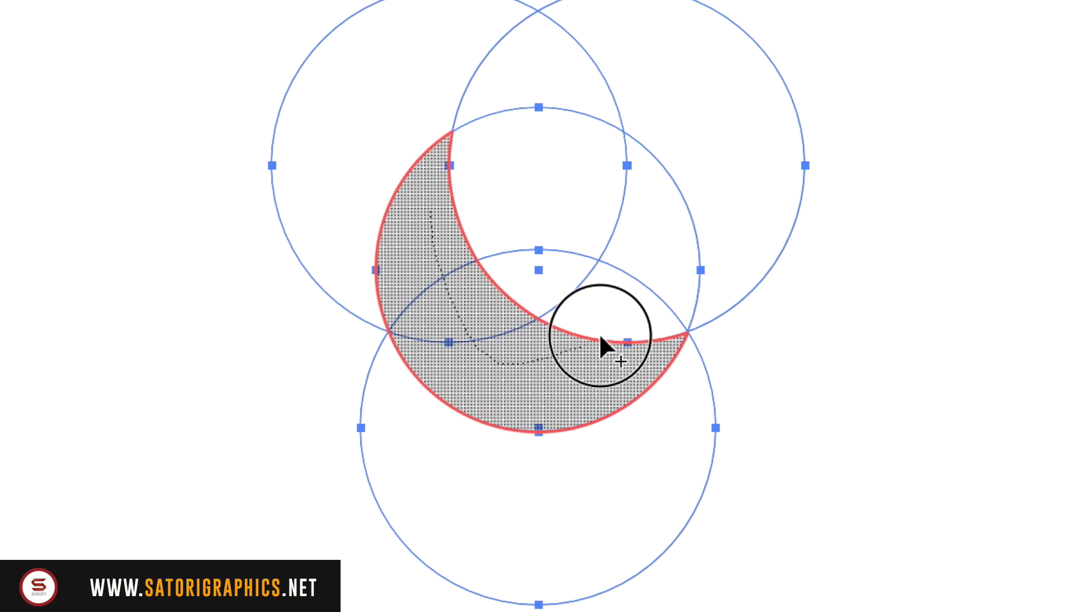
pyautogui.moveTo(602, 338); pyautogui.dragTo(644, 287)
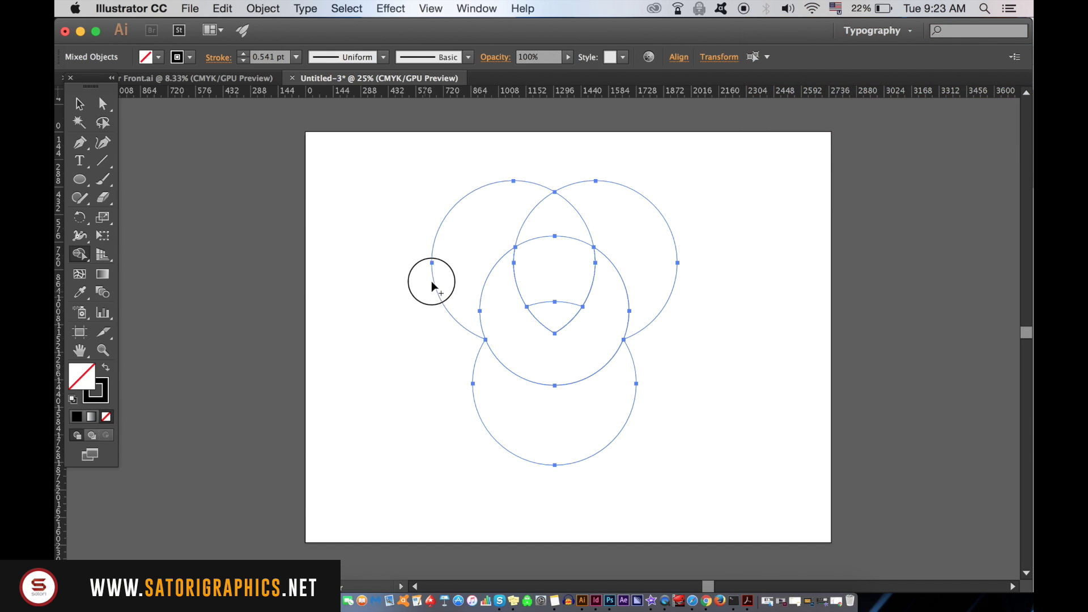
# Step: Delete the top circles' outer parts, the centre lens and the bottom circle's lower part
pyautogui.moveTo(426, 290)
pyautogui.mouseDown()
pyautogui.moveTo(563, 212)
pyautogui.moveTo(681, 227)
pyautogui.mouseUp()
pyautogui.moveTo(537, 212); pyautogui.dragTo(559, 314)
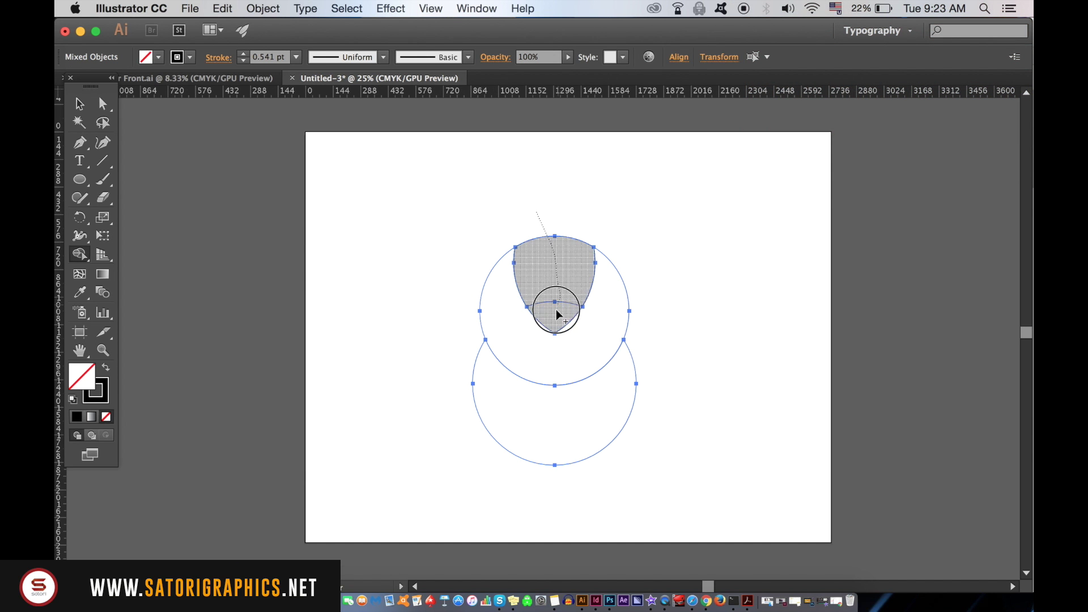
pyautogui.moveTo(426, 442); pyautogui.dragTo(624, 435)
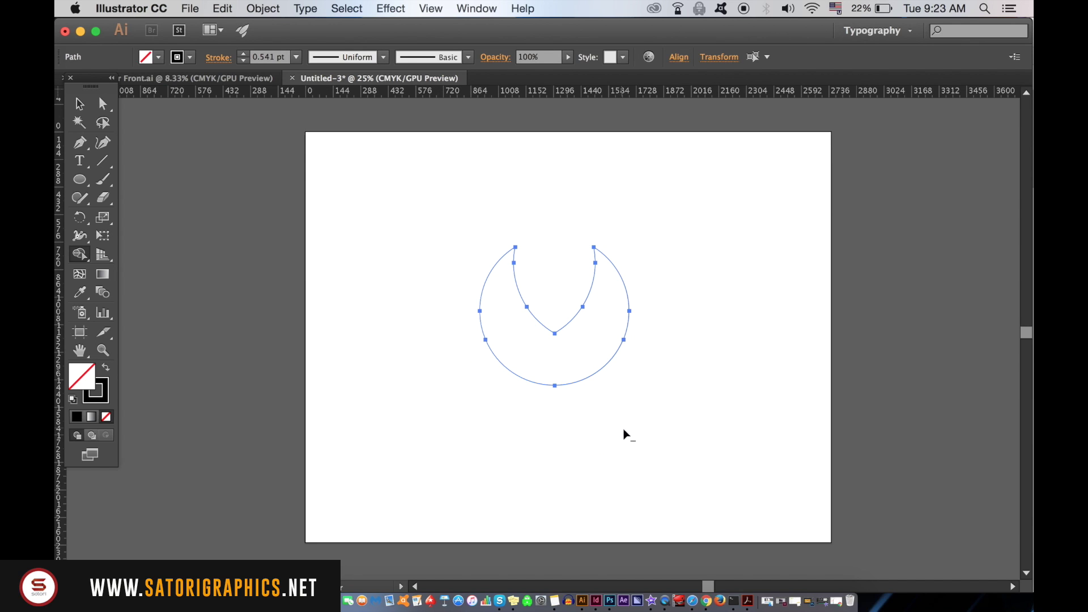
# Step: Fill the notched shape solid black, then revert to the original four circles
pyautogui.click(79, 104)
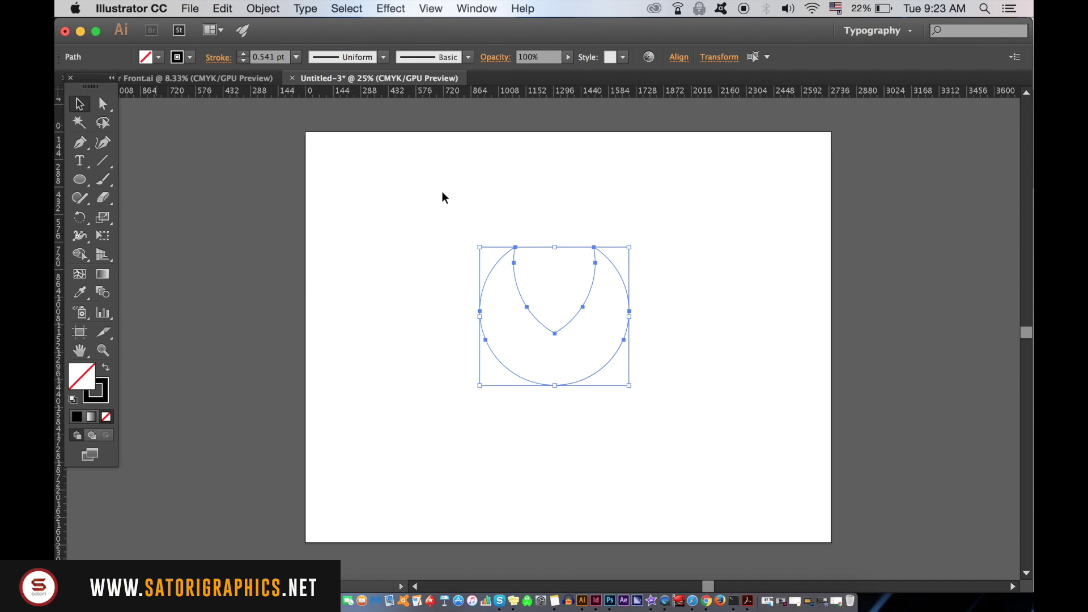
pyautogui.click(722, 259)
pyautogui.click(581, 313)
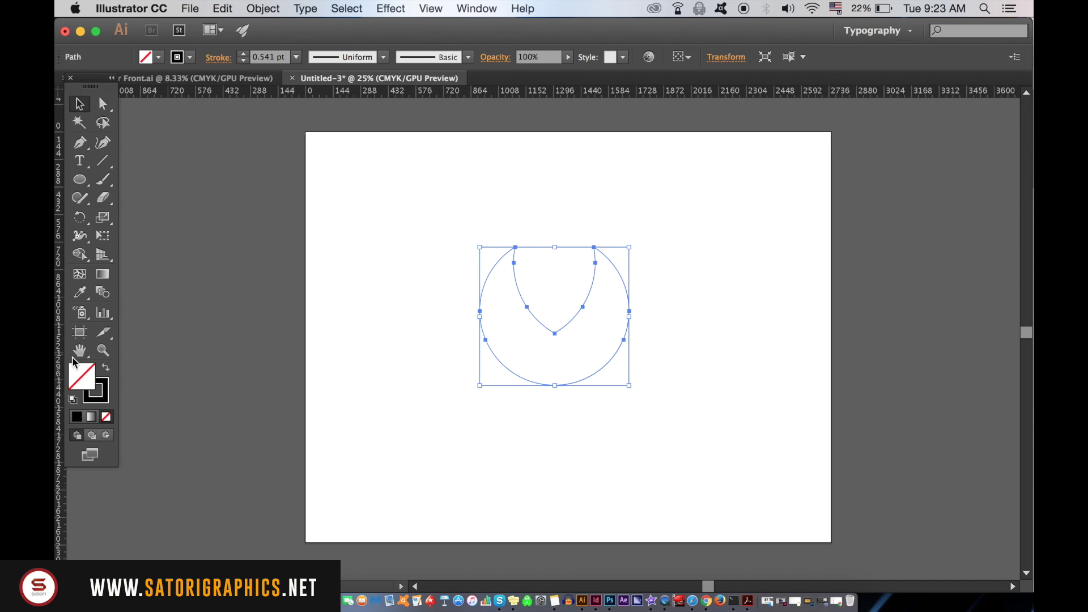
pyautogui.click(106, 370)
pyautogui.click(284, 389)
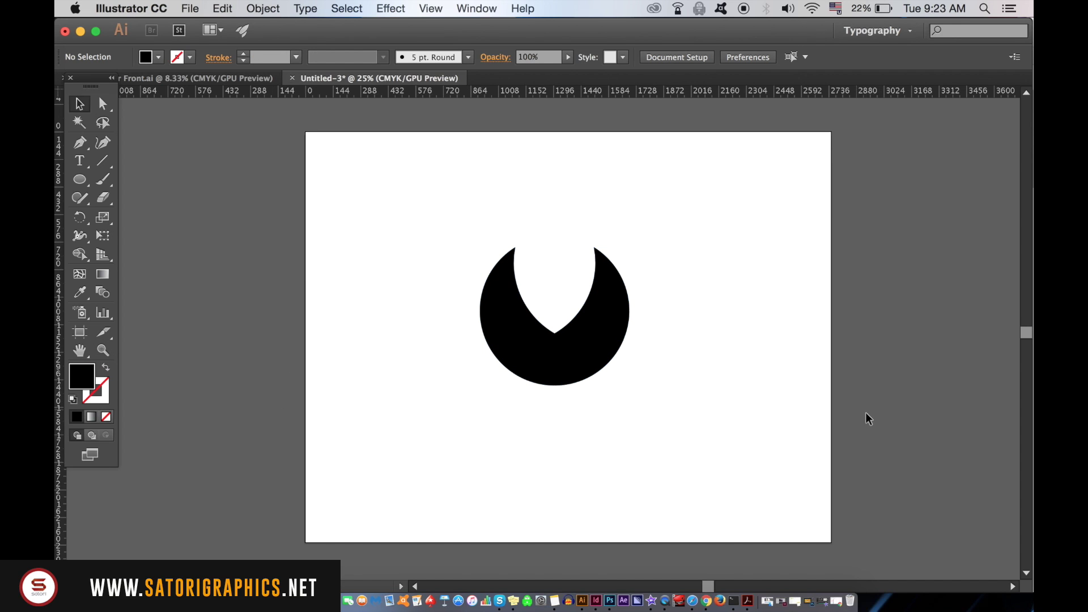
pyautogui.press('super+y')
pyautogui.press('super+alt+3')
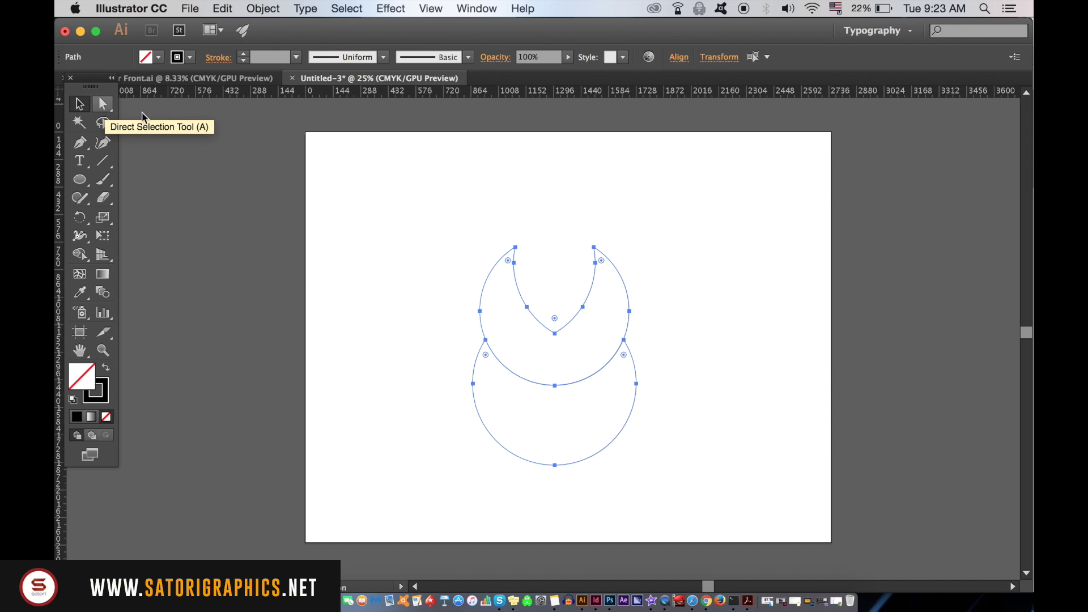
pyautogui.press('v')
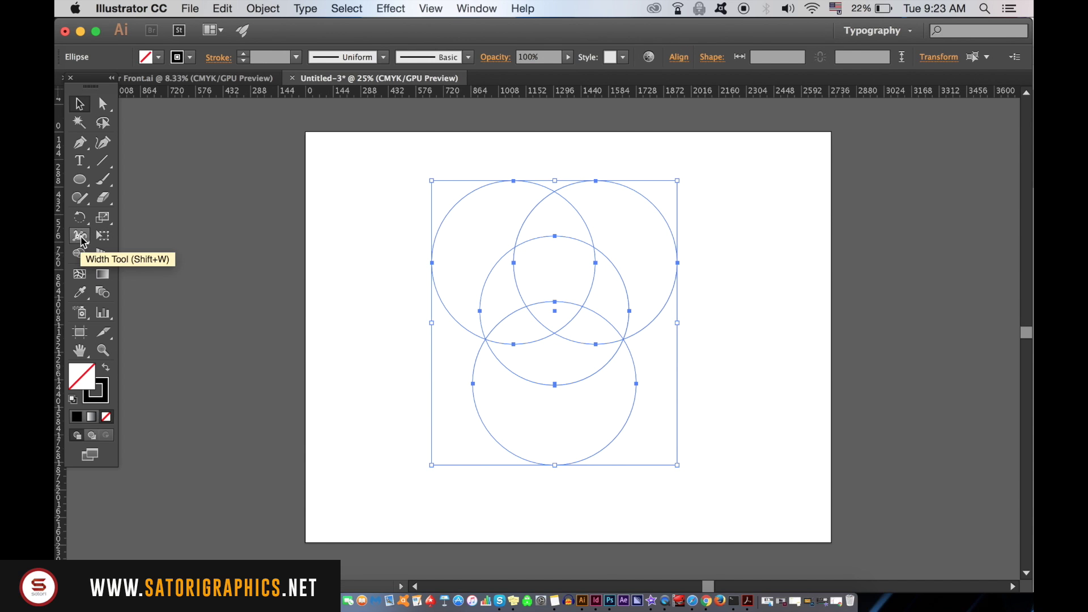
# Step: Zoom in and try merging and trimming circle regions with Shape Builder, then undo
pyautogui.click(80, 255)
pyautogui.press('super+equal')
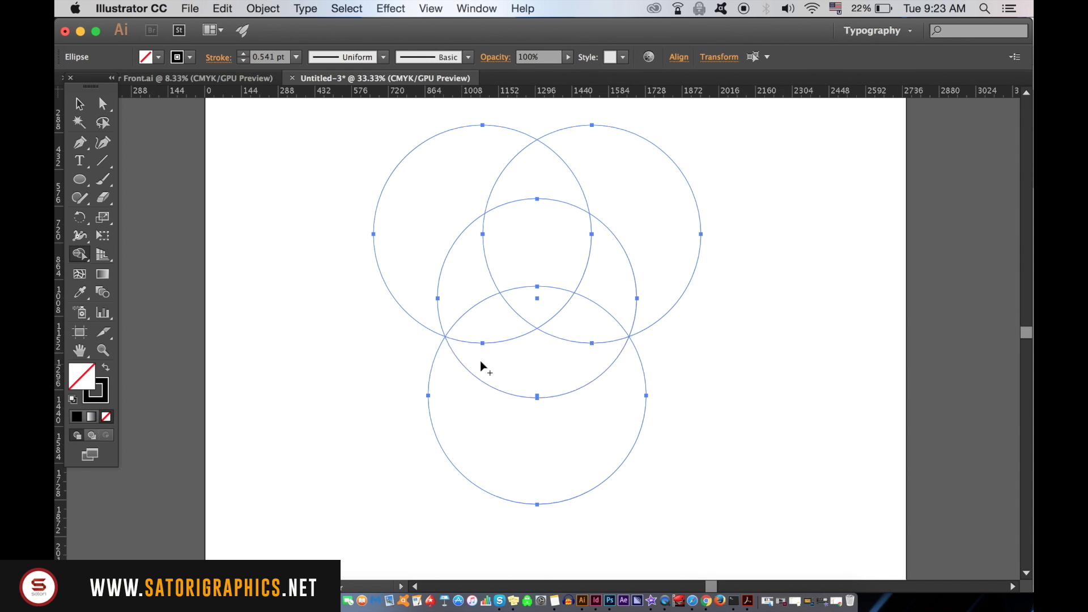
pyautogui.moveTo(485, 317); pyautogui.dragTo(589, 339)
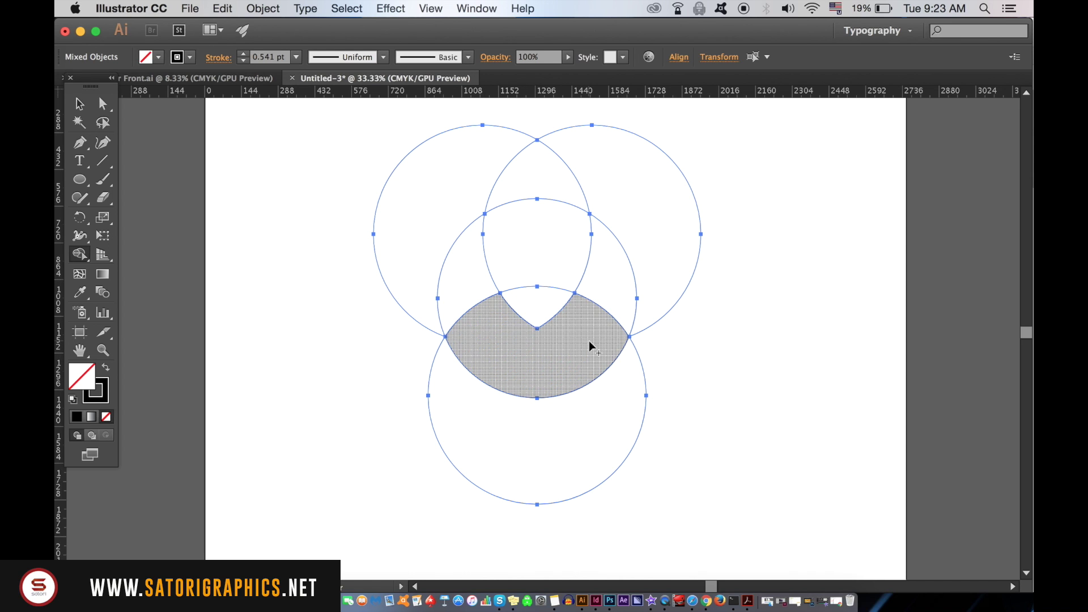
pyautogui.moveTo(340, 308); pyautogui.dragTo(661, 323)
pyautogui.moveTo(356, 439); pyautogui.dragTo(862, 436)
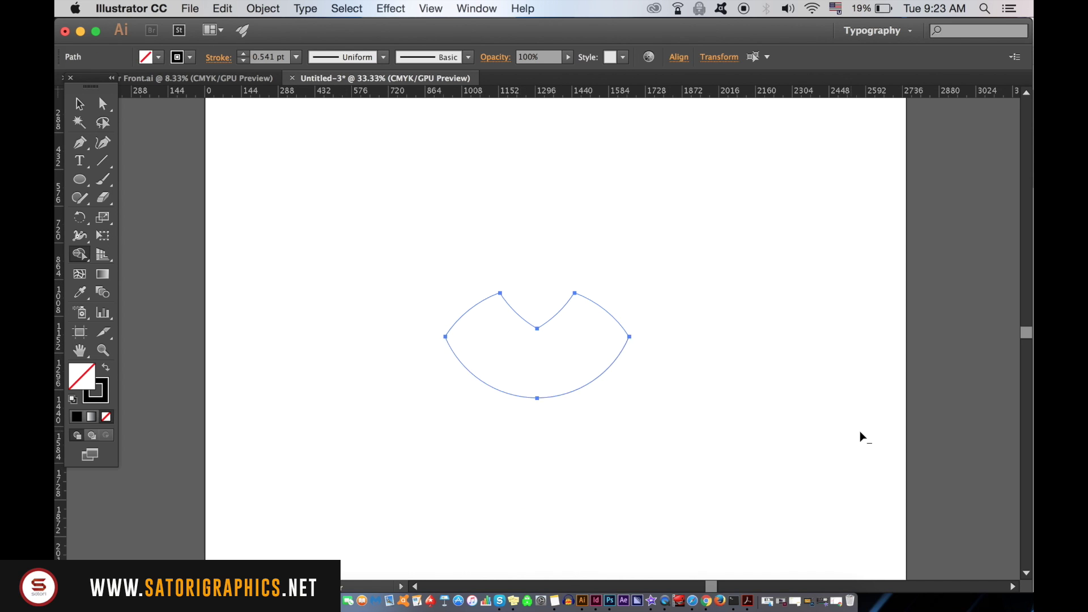
pyautogui.press('super+z')
pyautogui.press('super+z')
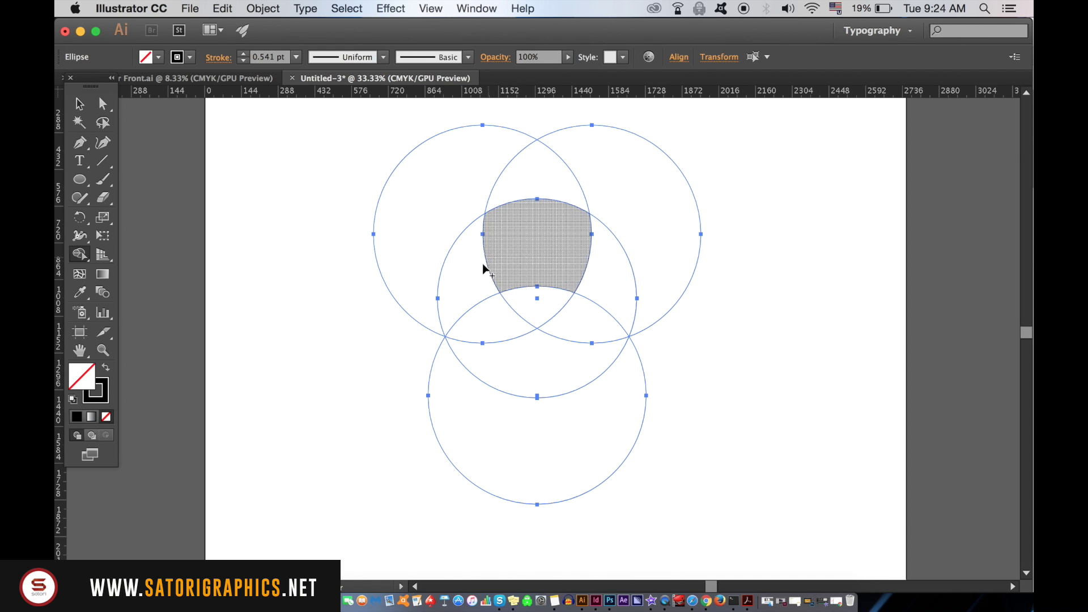
# Step: Merge the central overlap regions and remove the outer circle regions to form the crest
pyautogui.moveTo(484, 264); pyautogui.dragTo(536, 182)
pyautogui.moveTo(316, 252); pyautogui.dragTo(701, 359)
pyautogui.moveTo(368, 400); pyautogui.dragTo(590, 360)
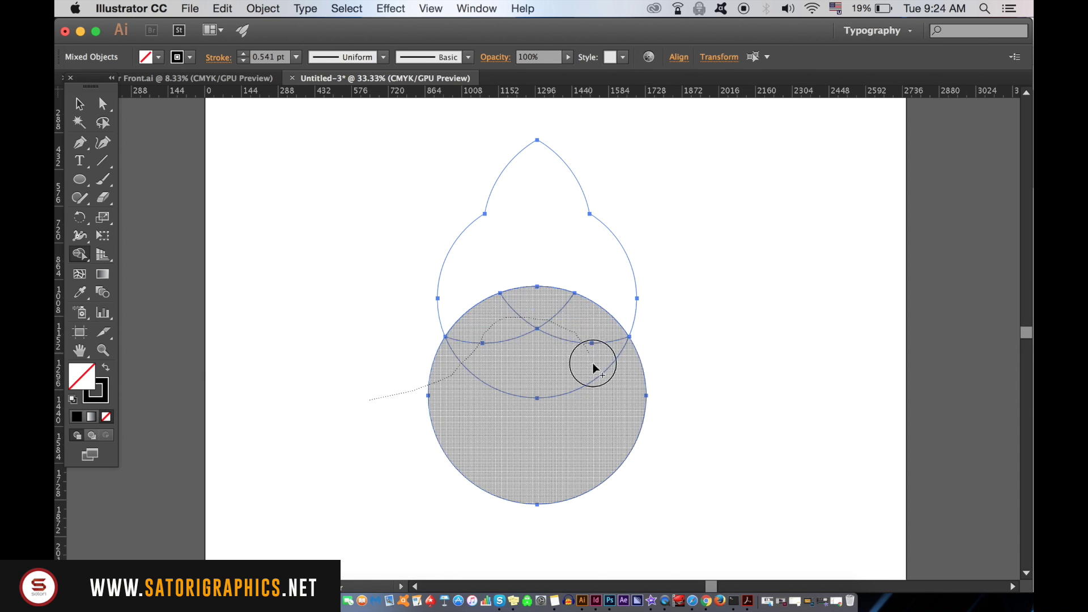
pyautogui.press('v')
pyautogui.click(349, 236)
# Step: Swap fill and stroke on the trimmed crest to fill it solid black
pyautogui.moveTo(305, 335); pyautogui.dragTo(291, 380)
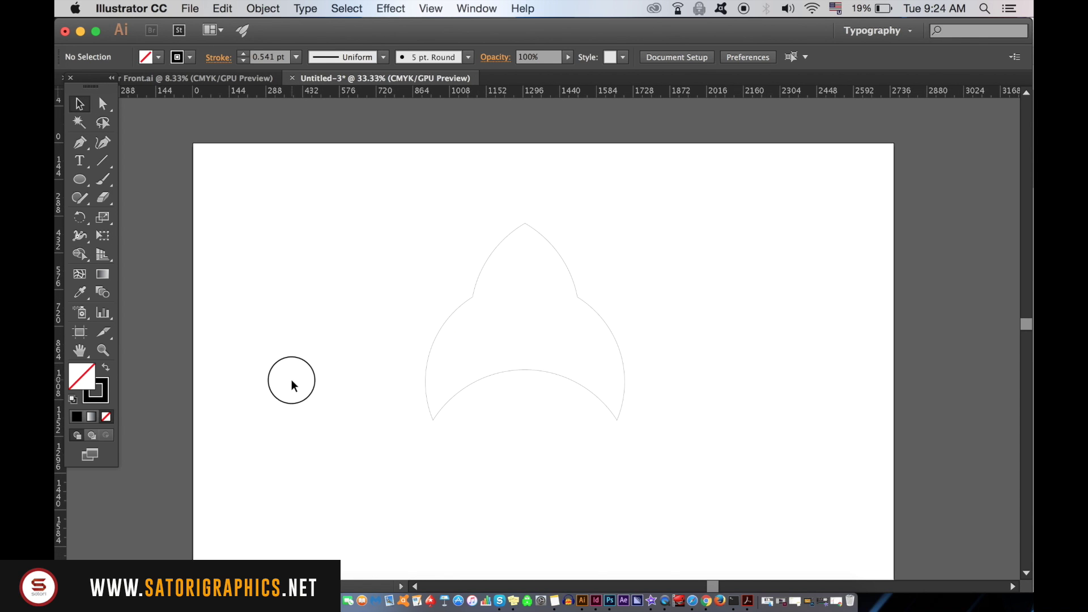
pyautogui.click(517, 379)
pyautogui.hotkey('shift', 'x')
pyautogui.click(803, 308)
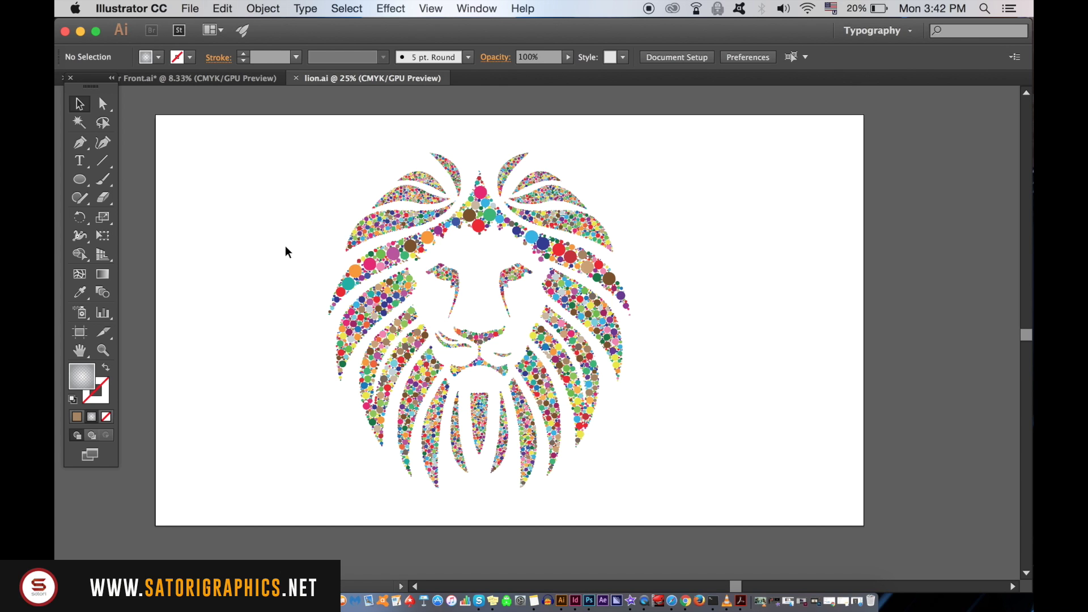
# Step: Zoom and pan around the lion.ai artwork to frame the whole lion
pyautogui.scroll(1, 471, 254)
pyautogui.scroll(1, 471, 254)
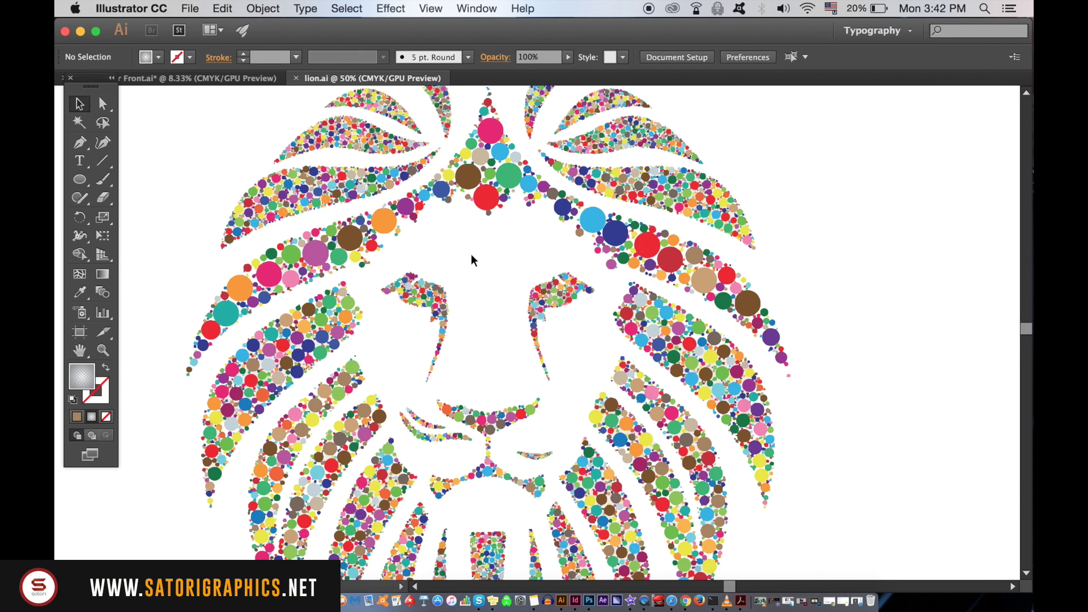
pyautogui.scroll(1, 471, 254)
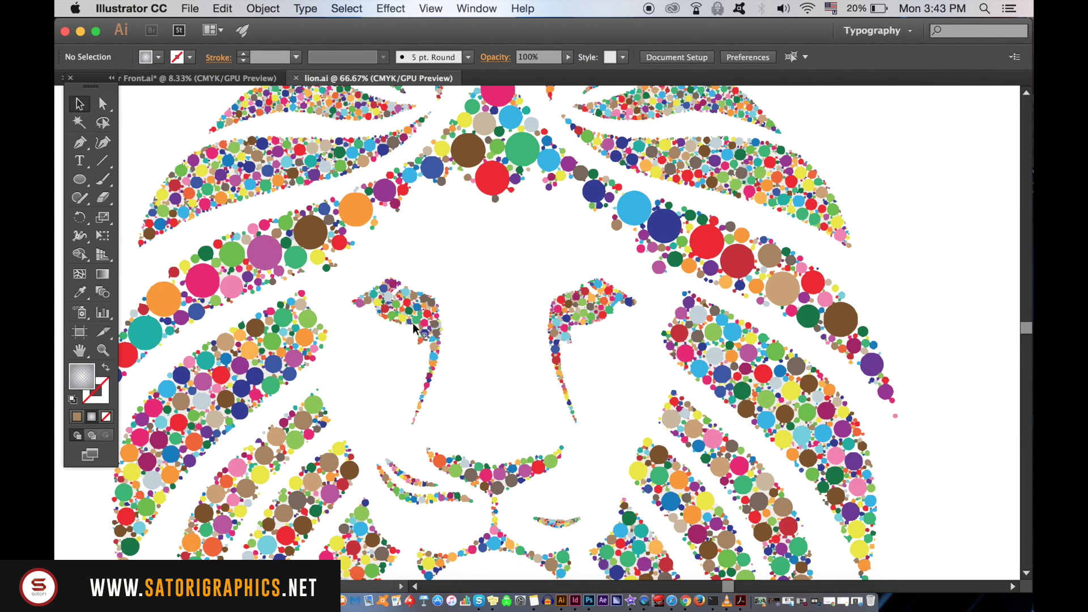
pyautogui.scroll(-3, 366, 351)
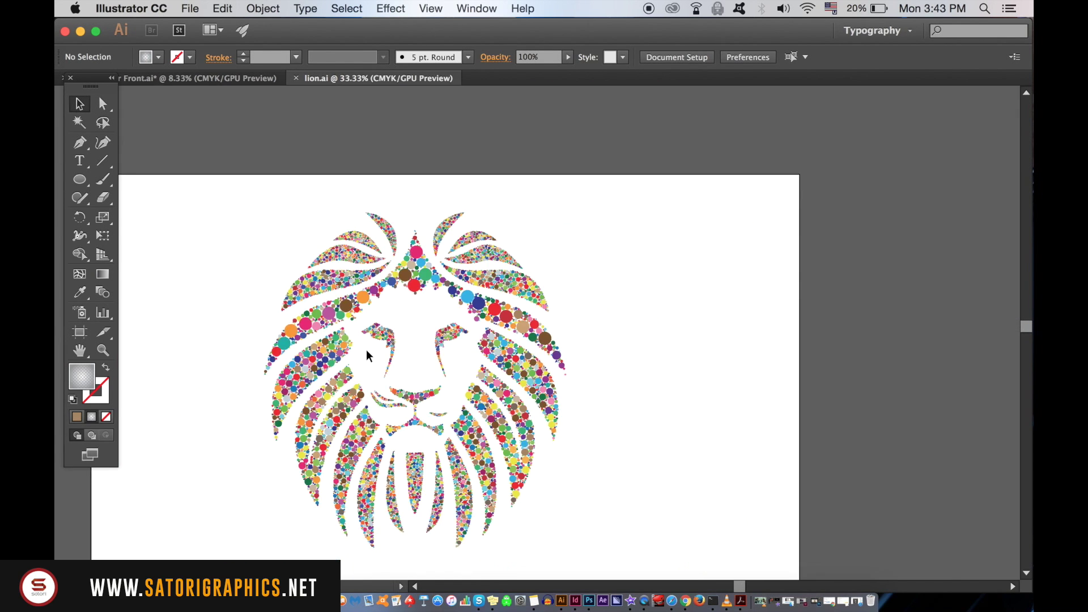
pyautogui.moveTo(369, 354); pyautogui.dragTo(441, 290)
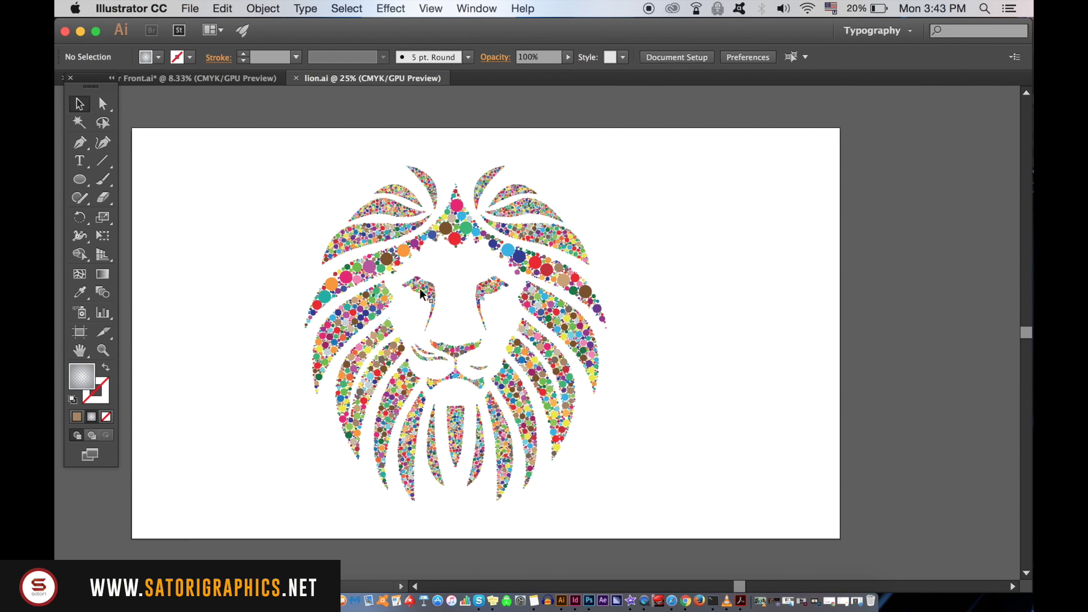
pyautogui.click(422, 293)
pyautogui.moveTo(376, 255); pyautogui.dragTo(329, 276)
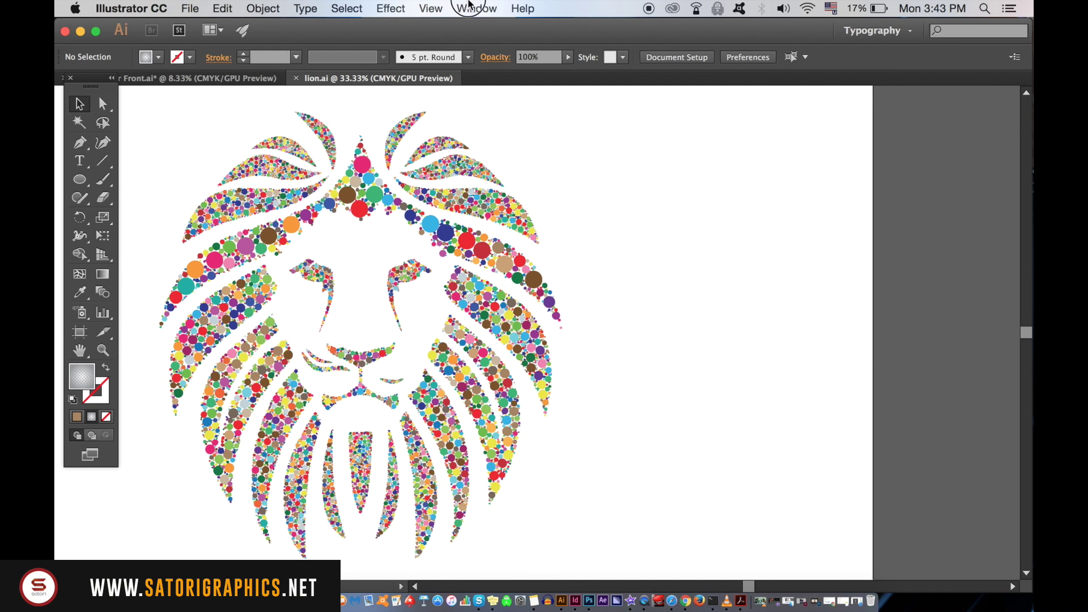
pyautogui.click(476, 8)
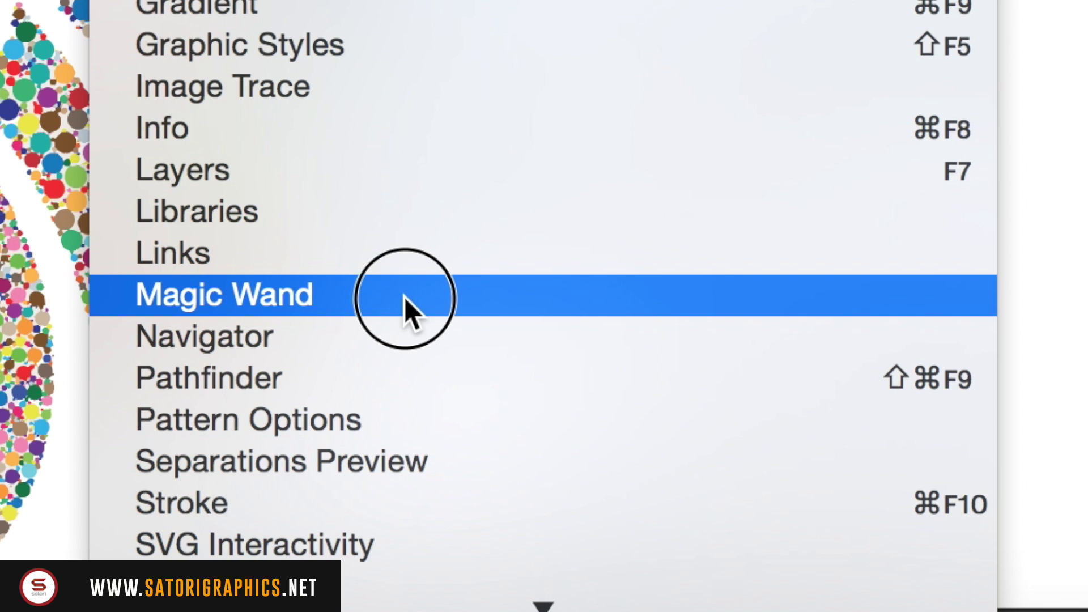
# Step: Open the Magic Wand panel, move it aside, and lower Fill Color Tolerance from 20 to 1
pyautogui.click(404, 297)
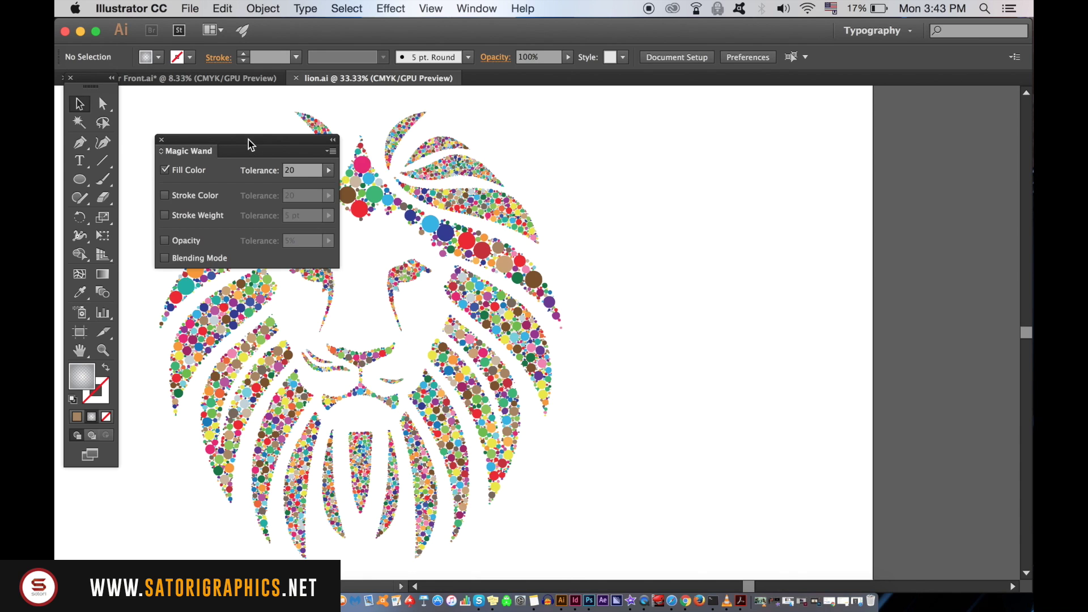
pyautogui.moveTo(248, 144); pyautogui.dragTo(744, 141)
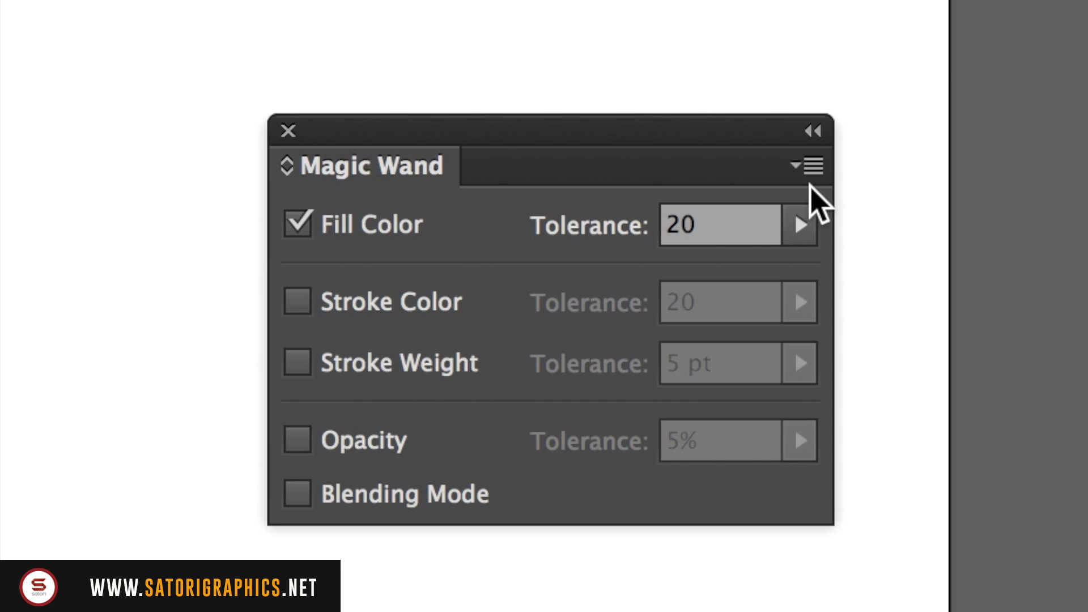
pyautogui.click(805, 211)
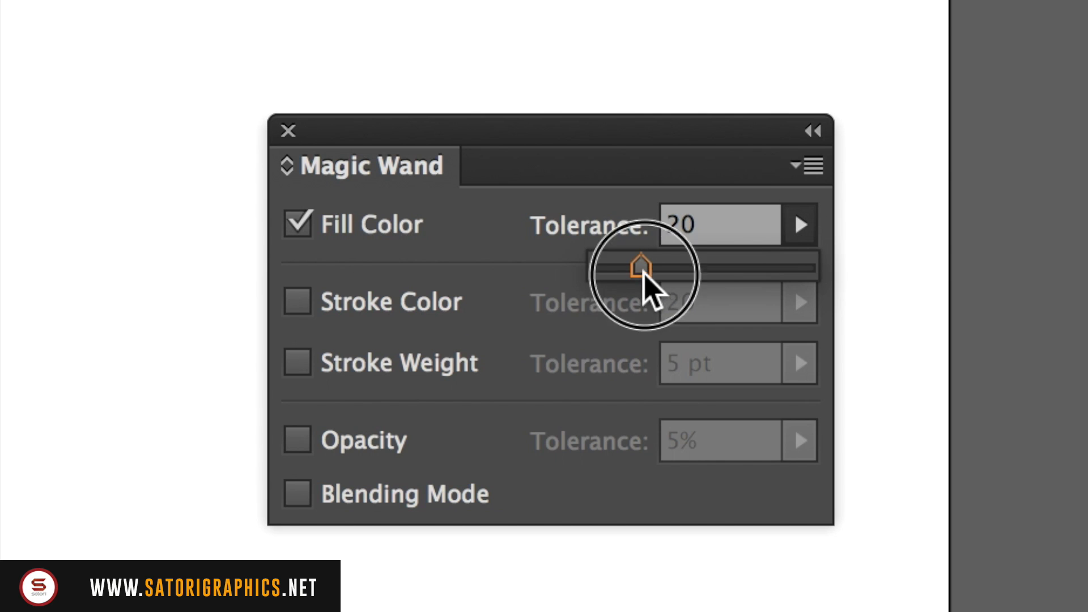
pyautogui.moveTo(645, 276)
pyautogui.mouseDown()
pyautogui.moveTo(554, 274)
pyautogui.moveTo(602, 278)
pyautogui.mouseUp()
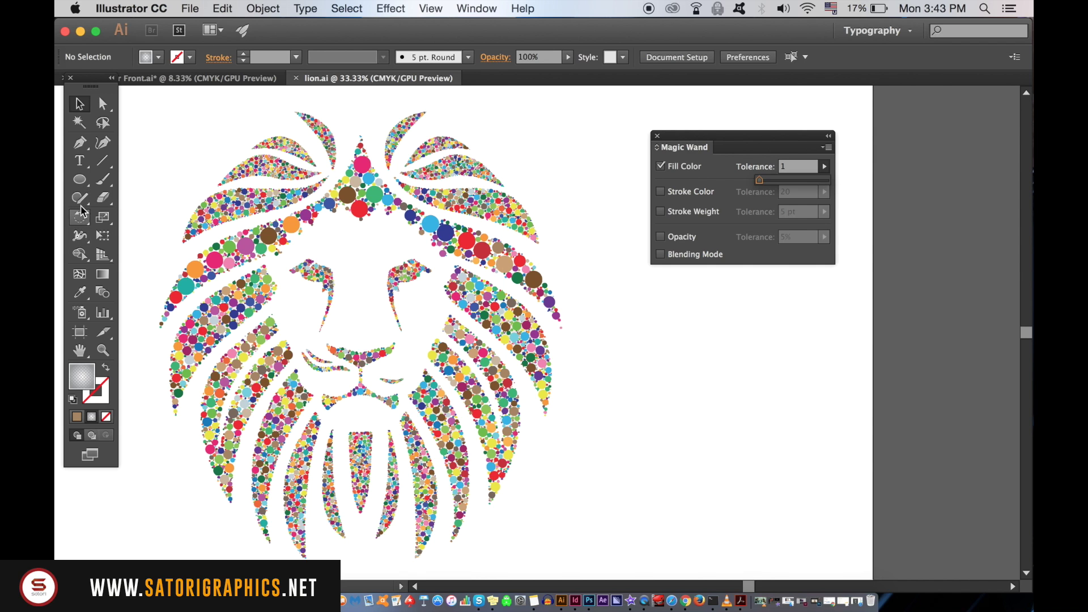
pyautogui.click(89, 123)
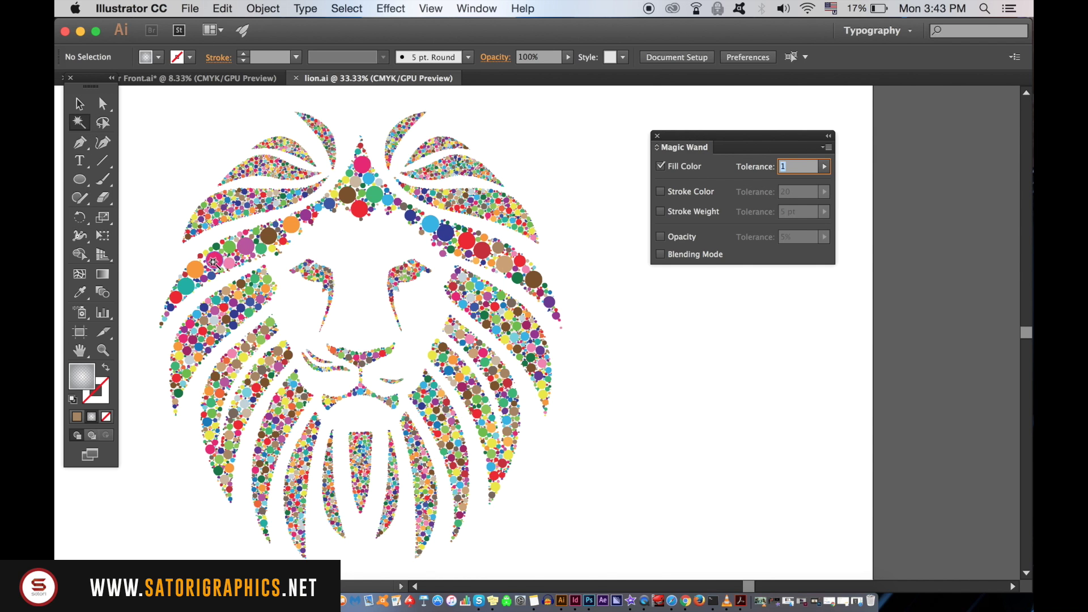
# Step: Magic-wand select all pink circles, test-move them aside, and undo the move
pyautogui.click(213, 261)
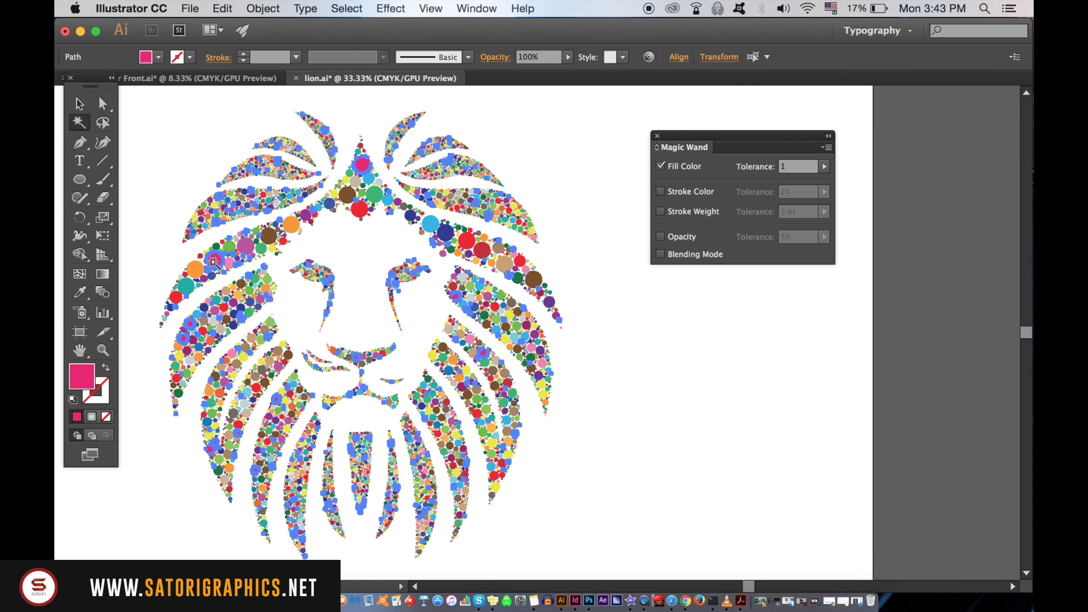
pyautogui.press('v')
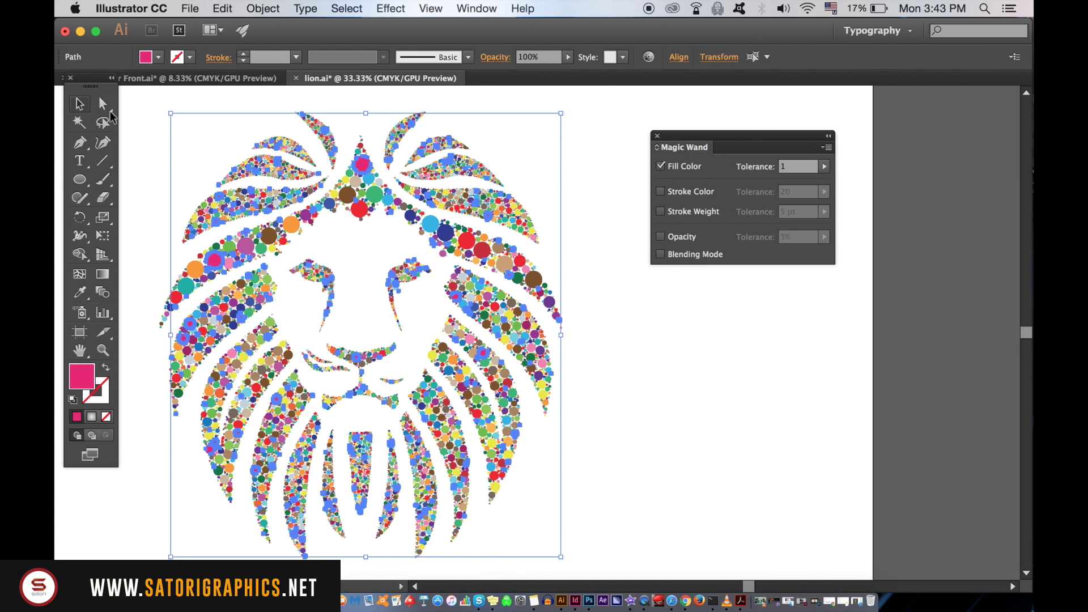
pyautogui.moveTo(375, 170)
pyautogui.mouseDown()
pyautogui.moveTo(685, 301)
pyautogui.moveTo(848, 323)
pyautogui.mouseUp()
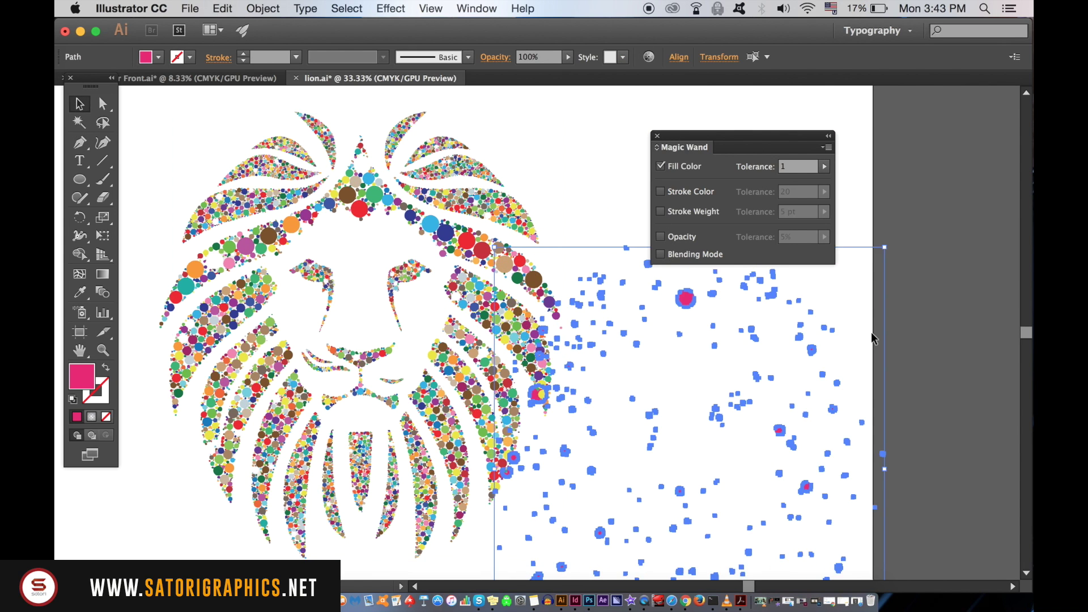
pyautogui.click(937, 315)
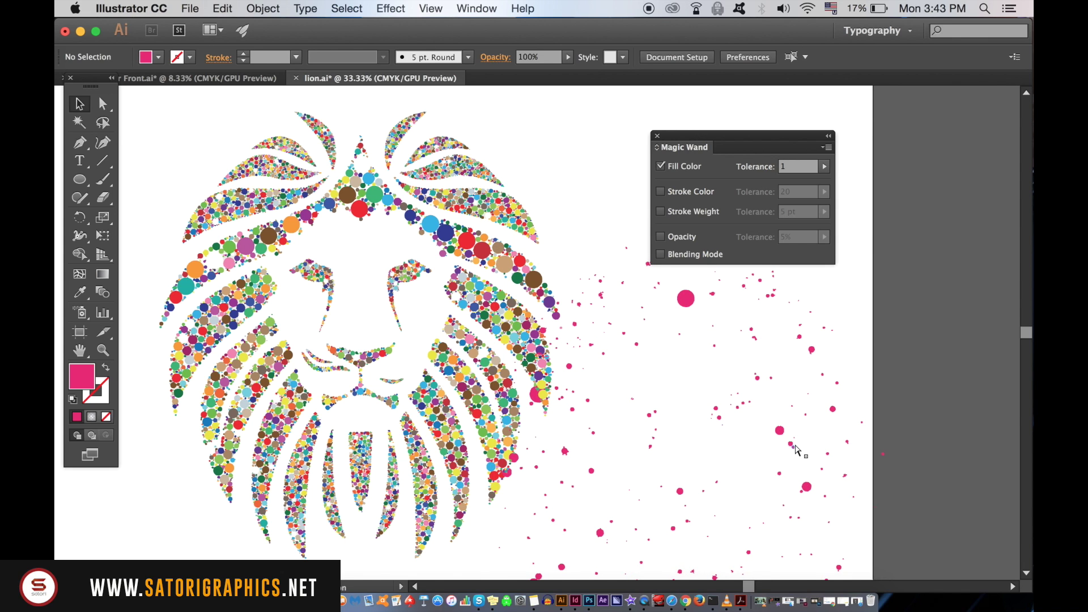
pyautogui.hotkey('ctrl', 'z')
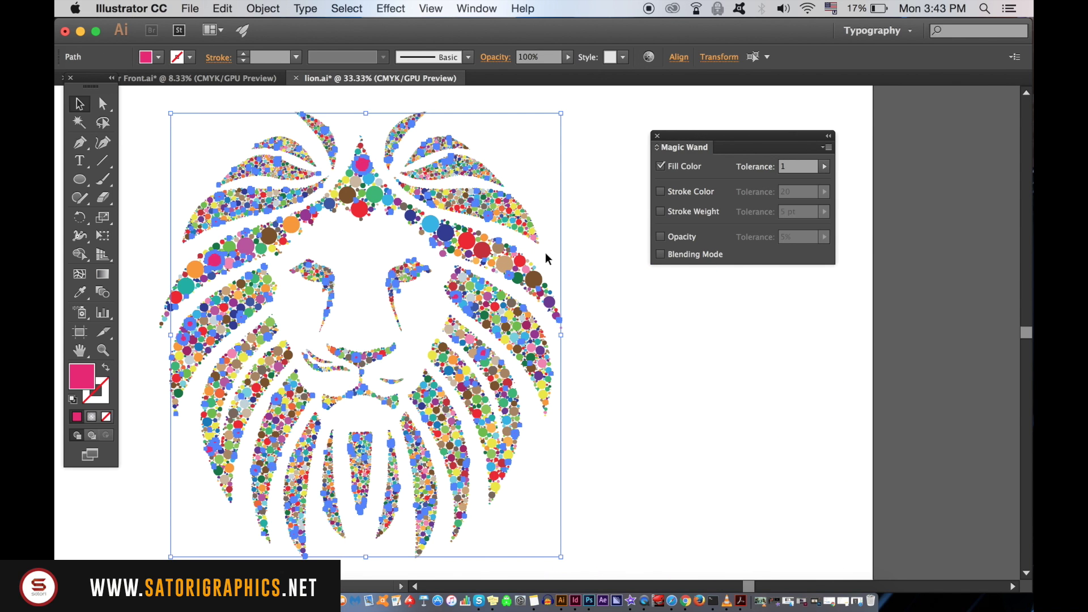
pyautogui.doubleClick(84, 370)
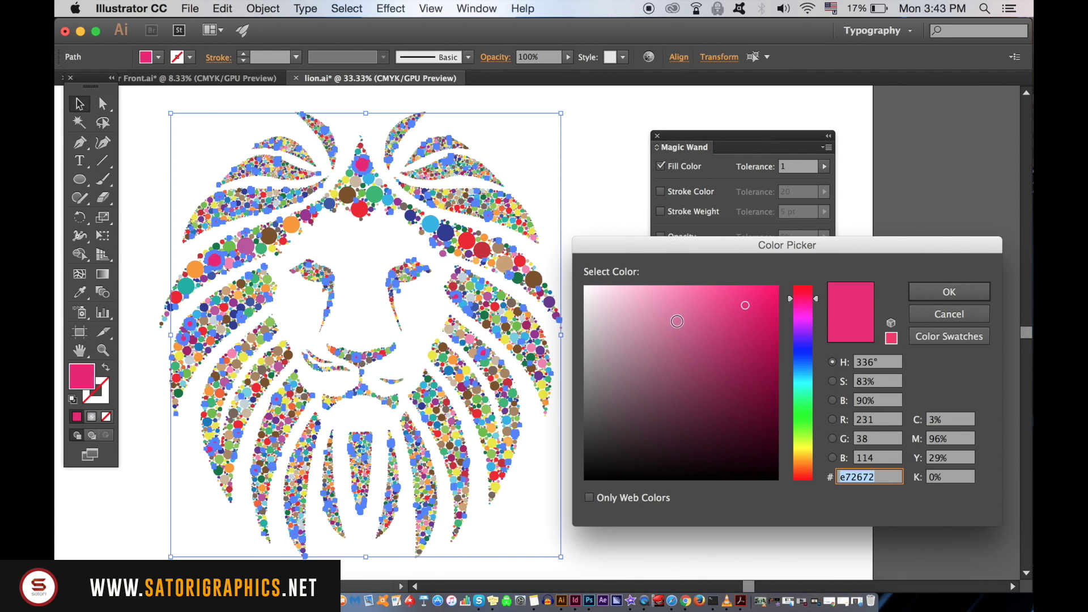
# Step: Change the selected circles' fill to the lighter pink f96ea7 and deselect
pyautogui.moveTo(715, 309); pyautogui.dragTo(691, 280)
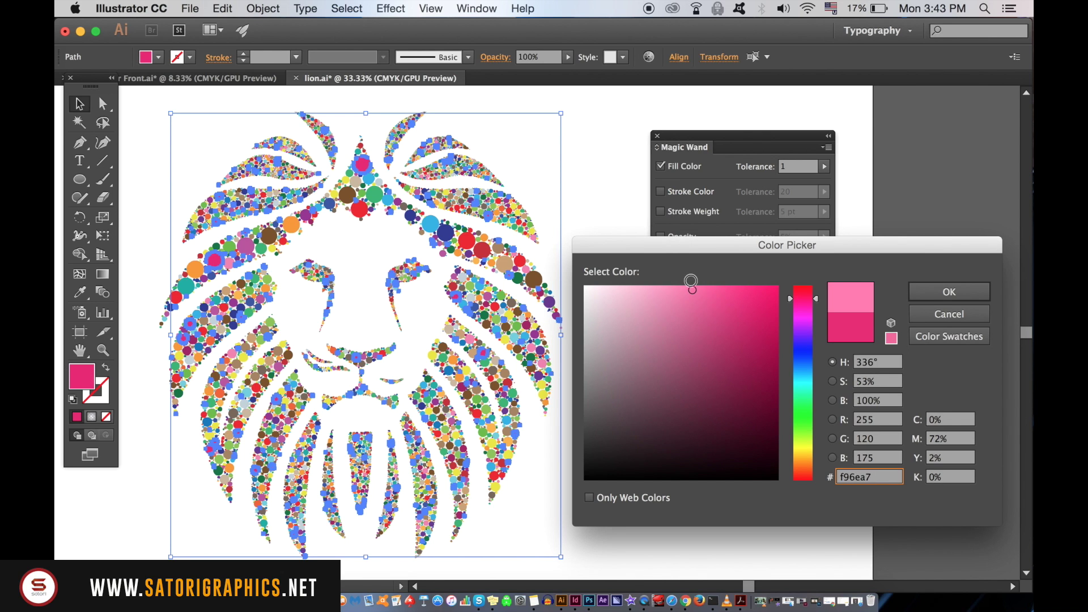
pyautogui.press('Return')
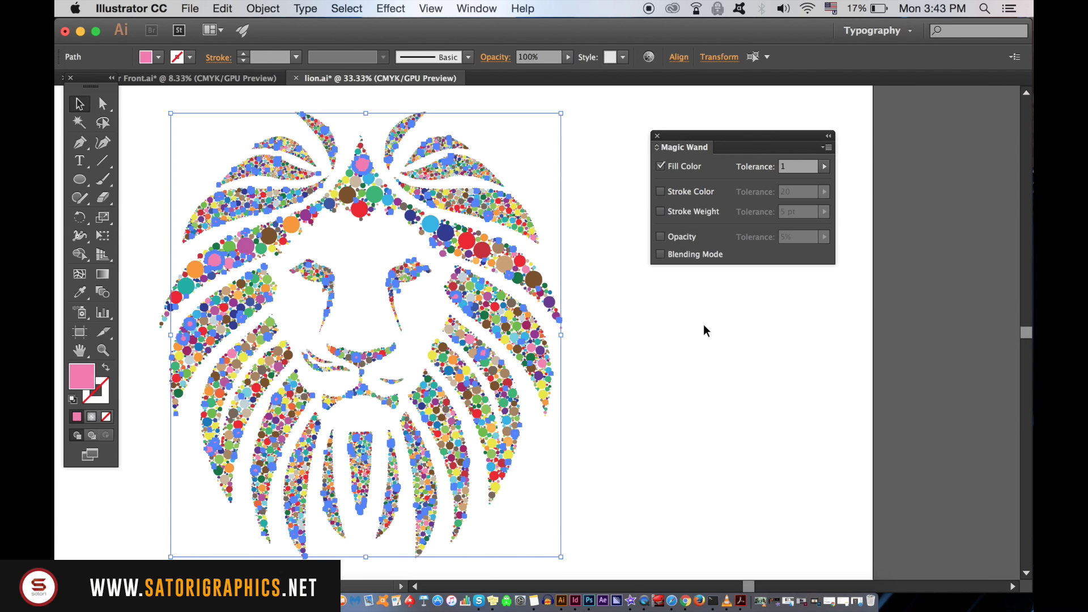
pyautogui.click(706, 331)
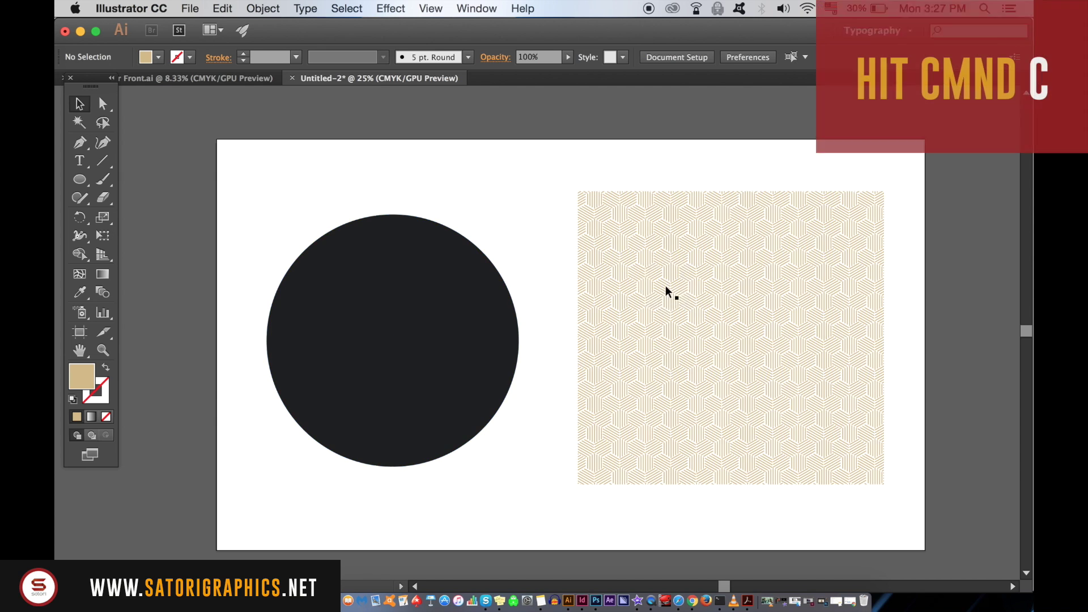
# Step: Copy the hexagon line pattern and select the black circle
pyautogui.click(655, 317)
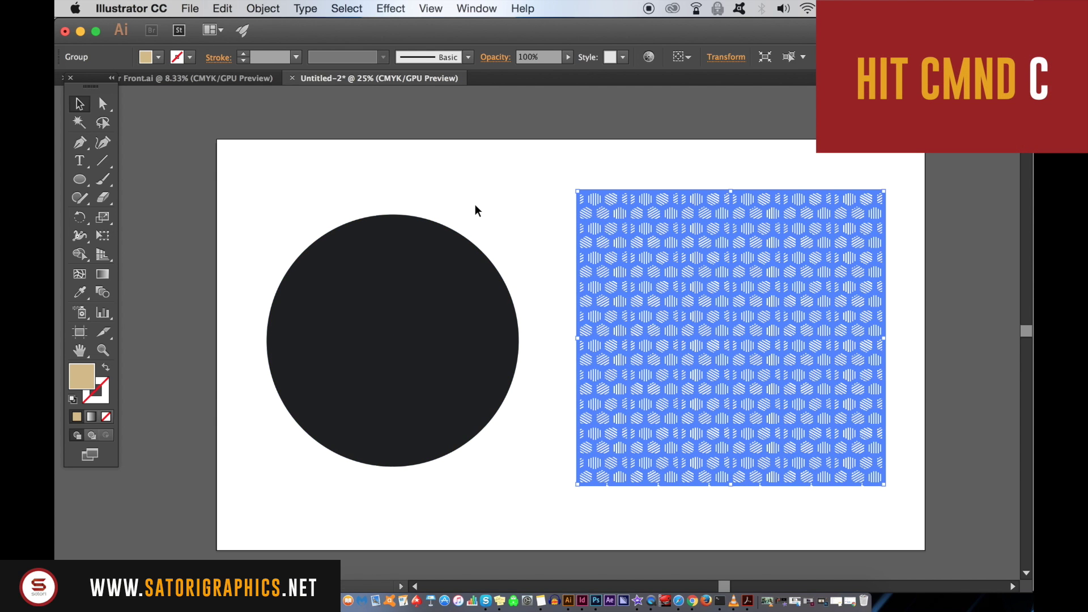
pyautogui.click(486, 239)
pyautogui.click(434, 292)
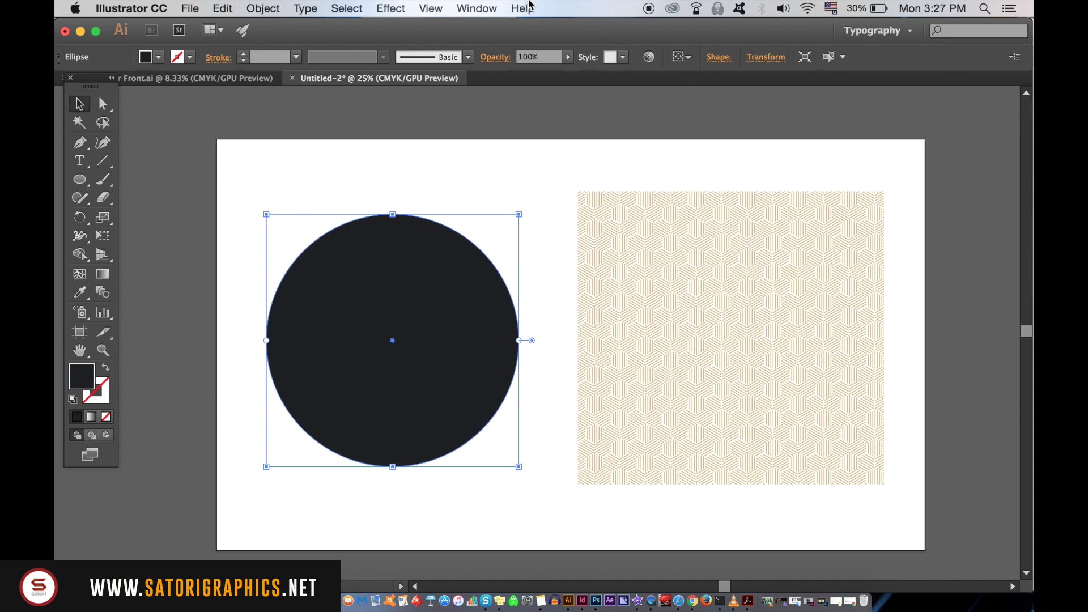
pyautogui.click(487, 8)
pyautogui.scroll(-3, 595, 447)
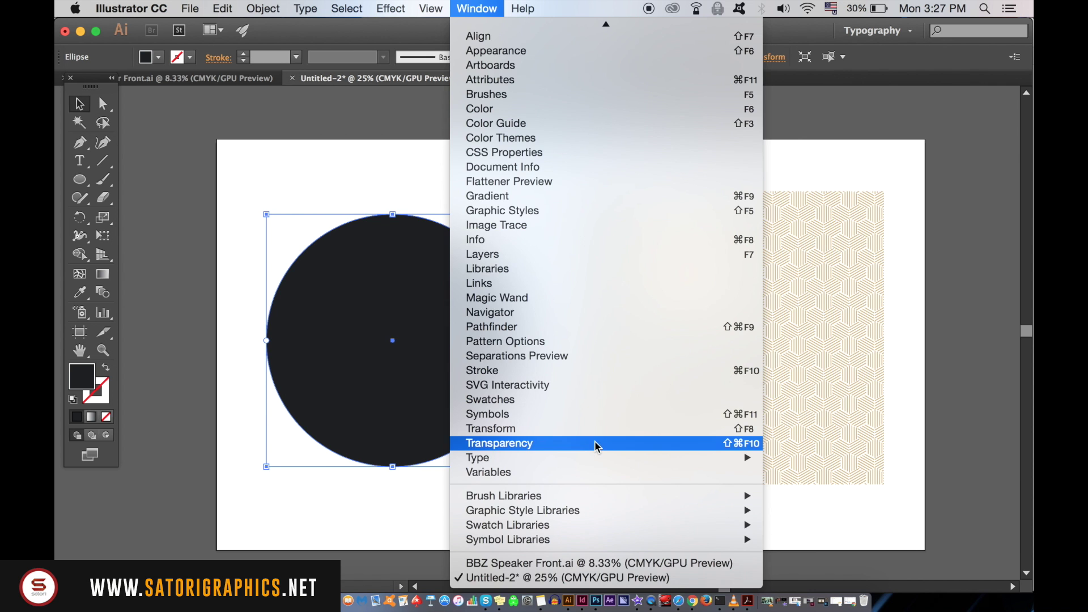
# Step: Give the black circle an opacity mask and edit it with Clip unchecked
pyautogui.click(510, 284)
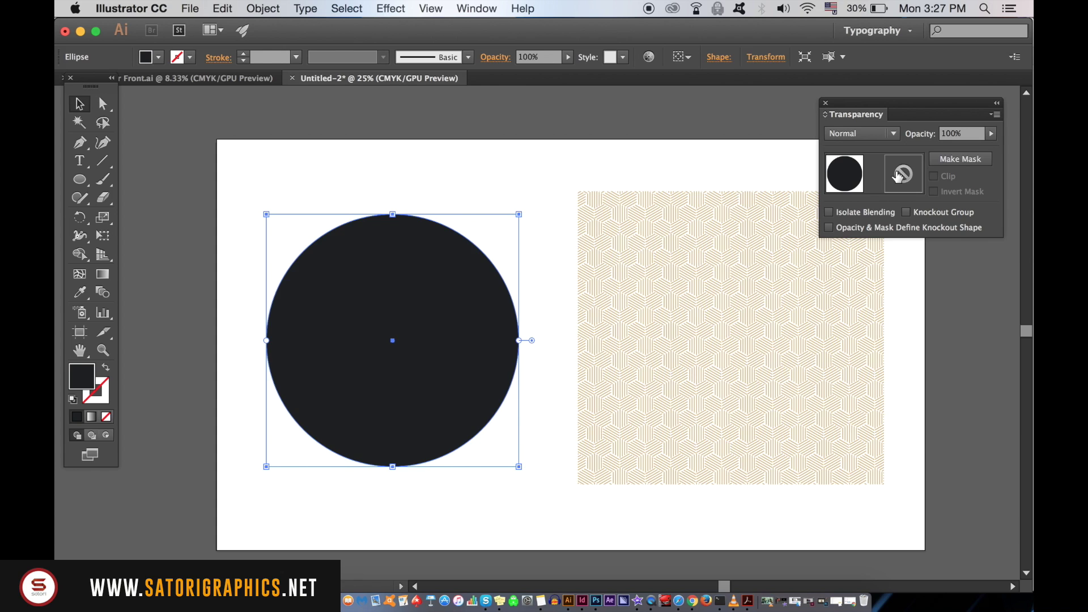
pyautogui.click(961, 161)
pyautogui.click(919, 178)
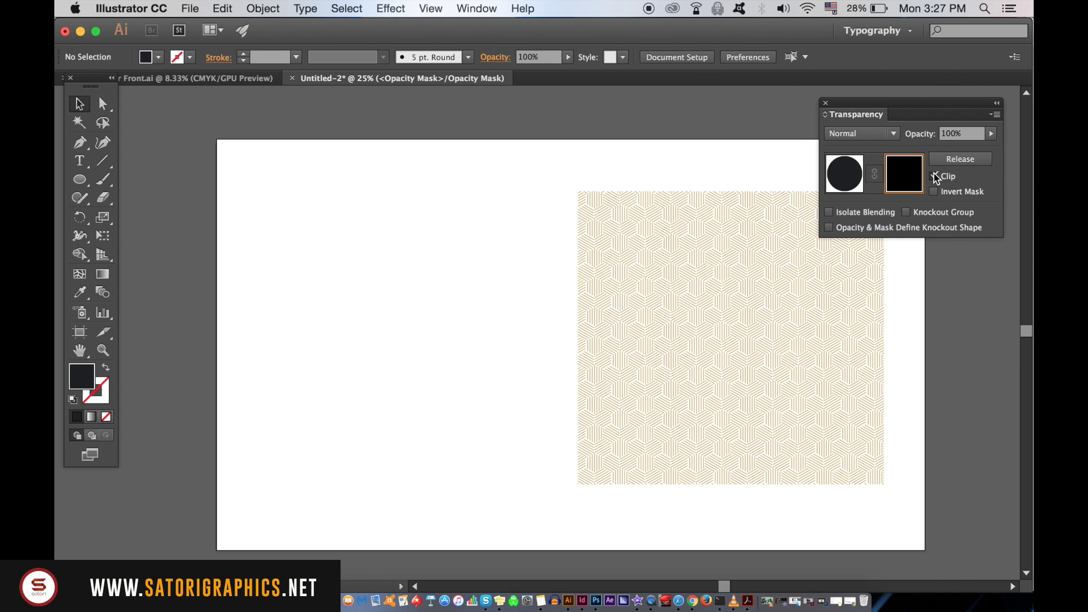
pyautogui.click(934, 176)
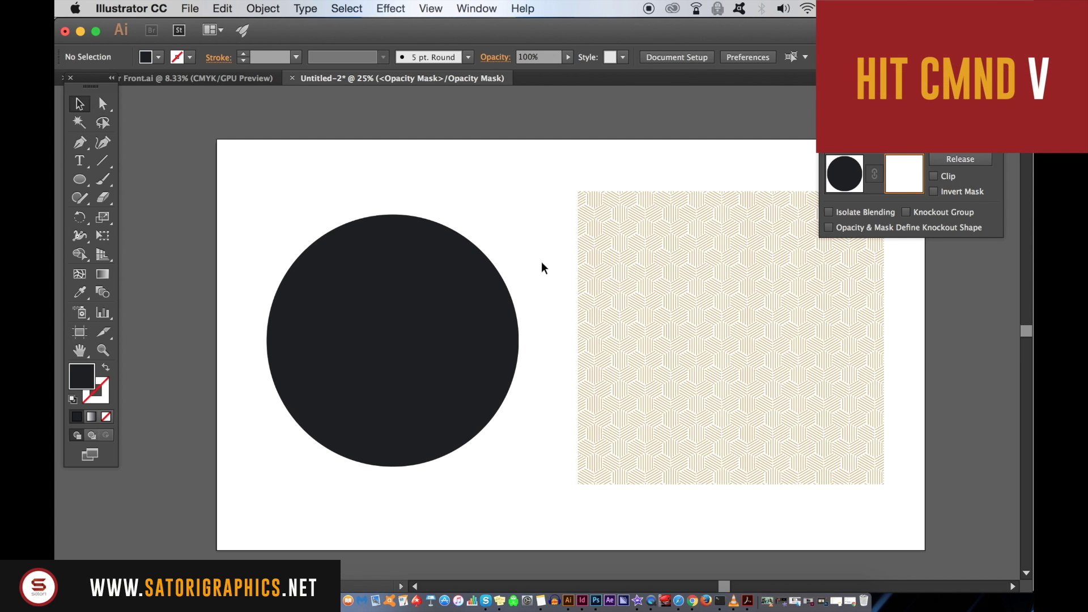
# Step: Paste the hexagon pattern into the mask, fit it over the circle, and exit mask editing
pyautogui.press('super+v')
pyautogui.moveTo(624, 287); pyautogui.dragTo(486, 300)
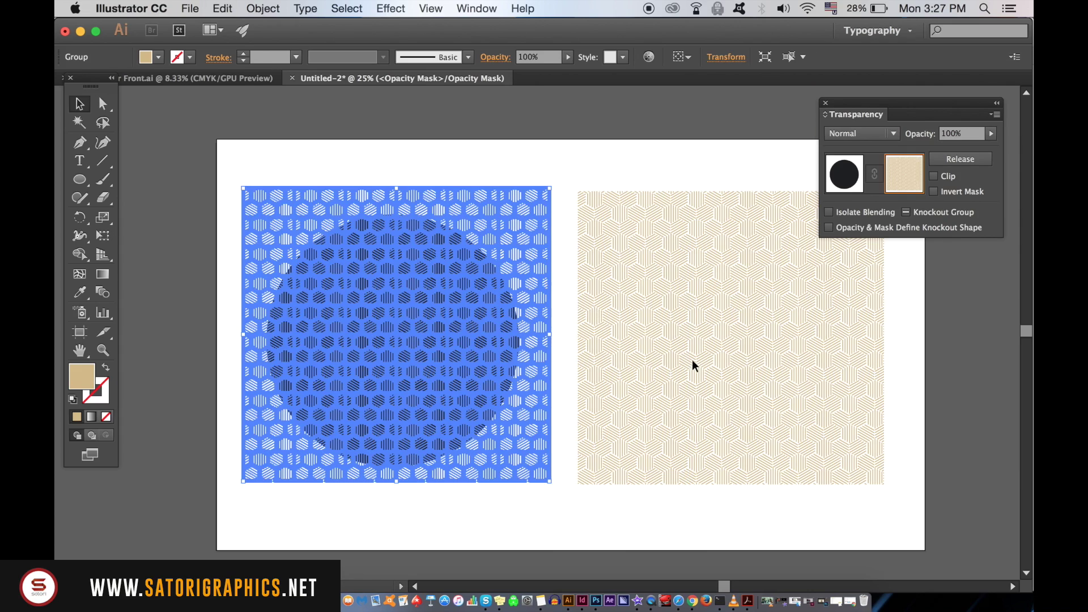
pyautogui.moveTo(550, 188); pyautogui.dragTo(522, 213)
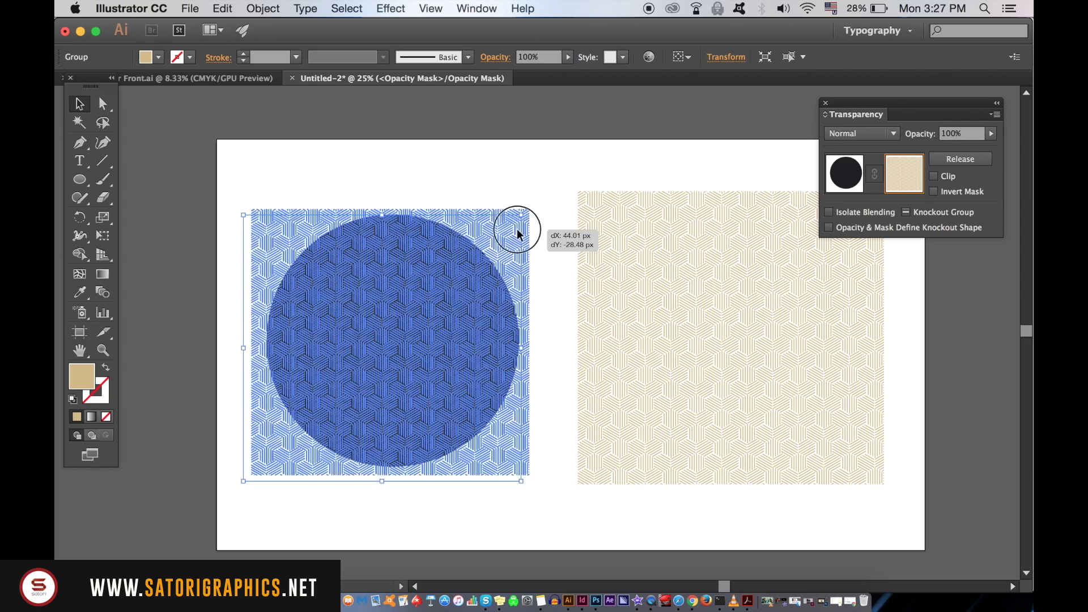
pyautogui.moveTo(522, 214); pyautogui.dragTo(530, 210)
pyautogui.click(861, 173)
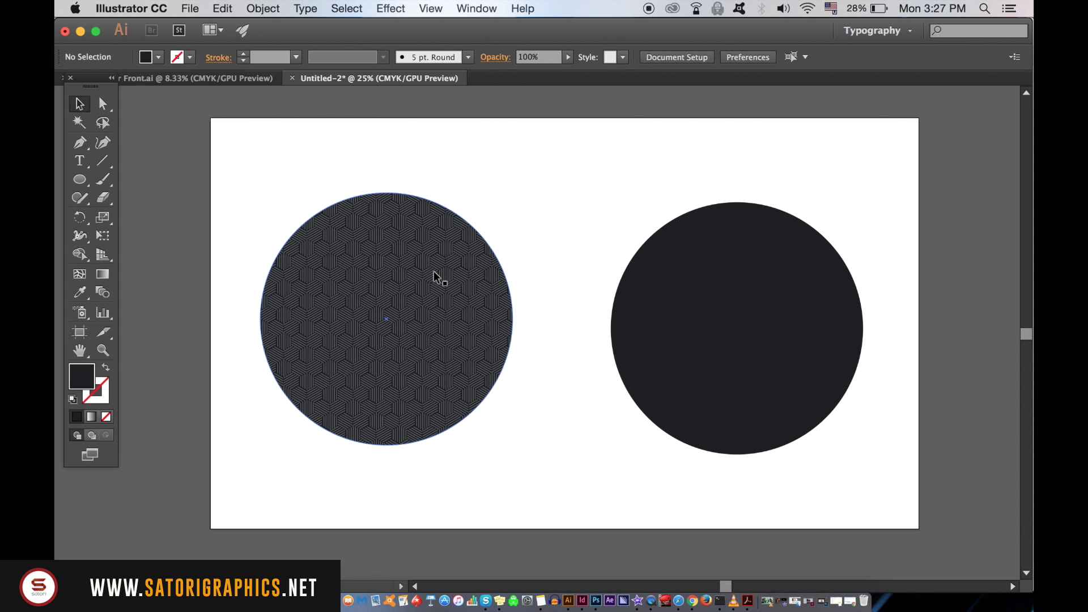
# Step: Nudge the patterned circle upward and change its fill to white
pyautogui.click(436, 277)
pyautogui.moveTo(452, 266); pyautogui.dragTo(454, 239)
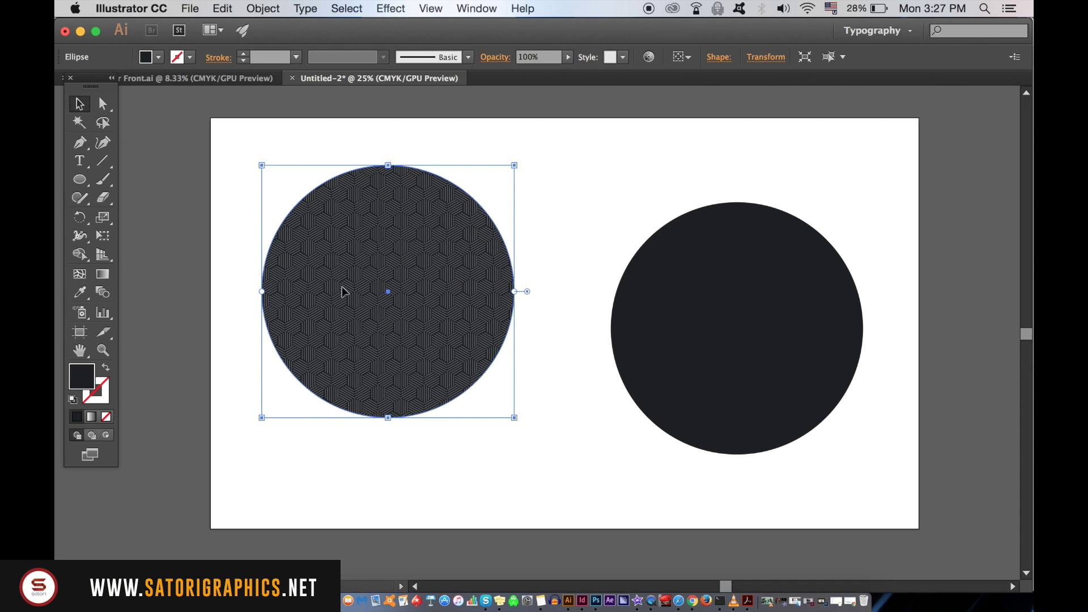
pyautogui.doubleClick(82, 376)
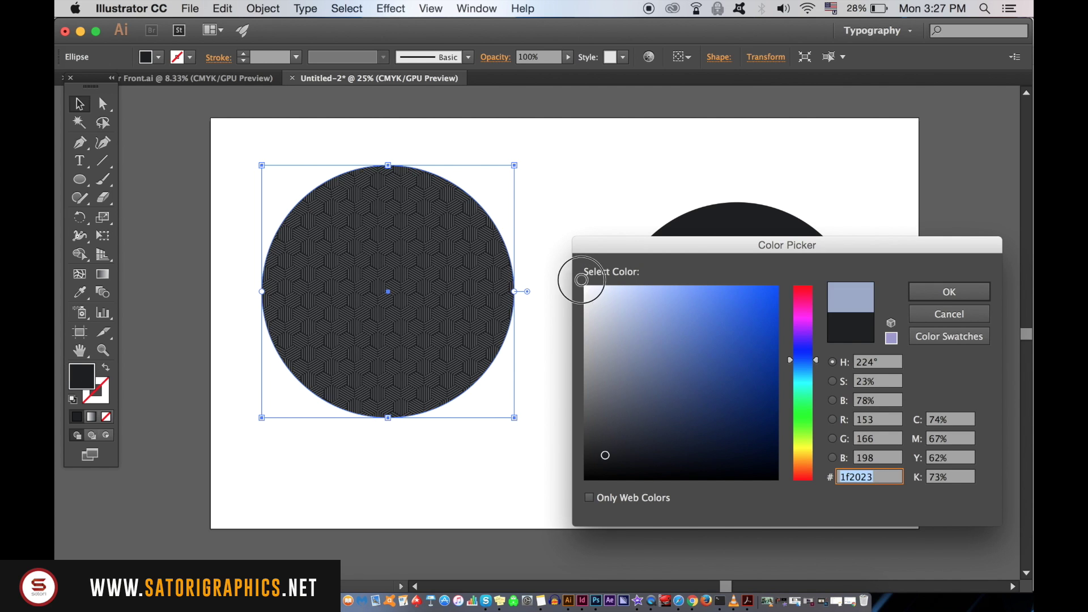
pyautogui.click(584, 286)
pyautogui.click(949, 292)
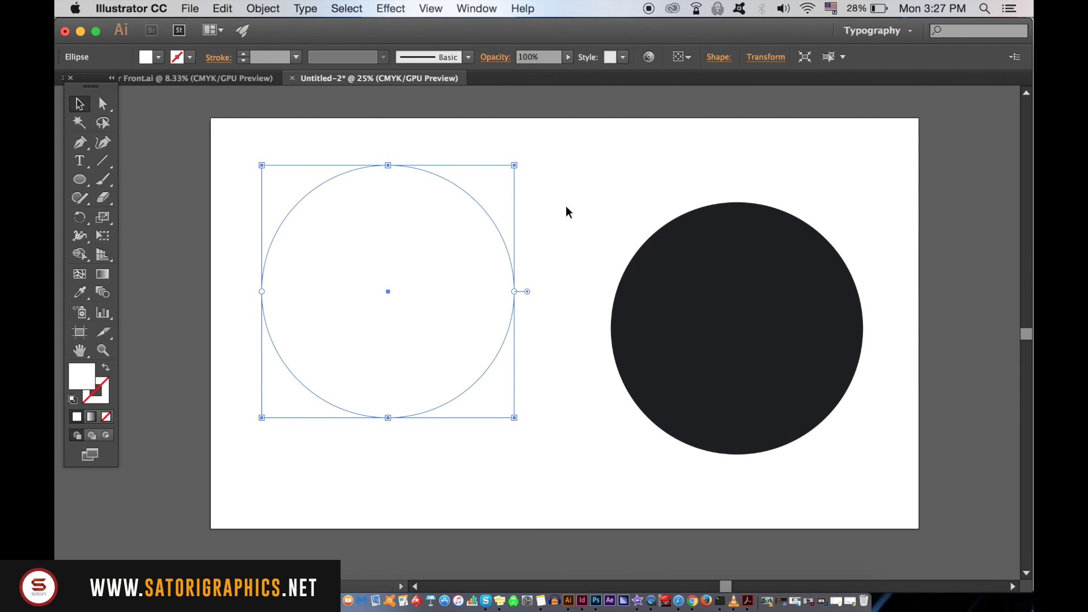
# Step: Try dragging the white circle off the artboard's left edge, then undo the move
pyautogui.moveTo(459, 275); pyautogui.dragTo(307, 258)
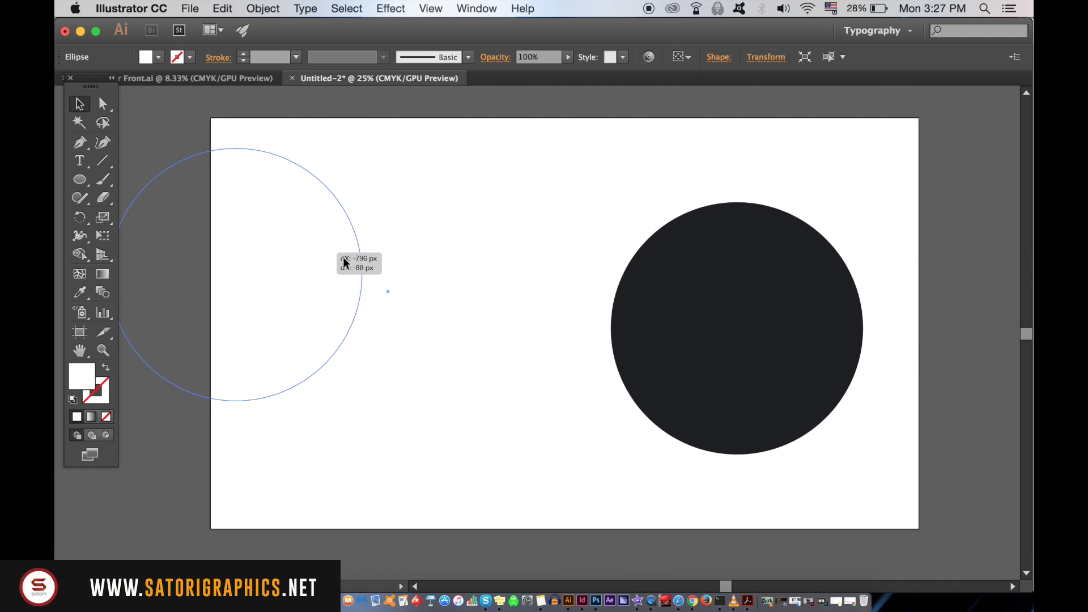
pyautogui.click(474, 267)
pyautogui.press('cmd+z')
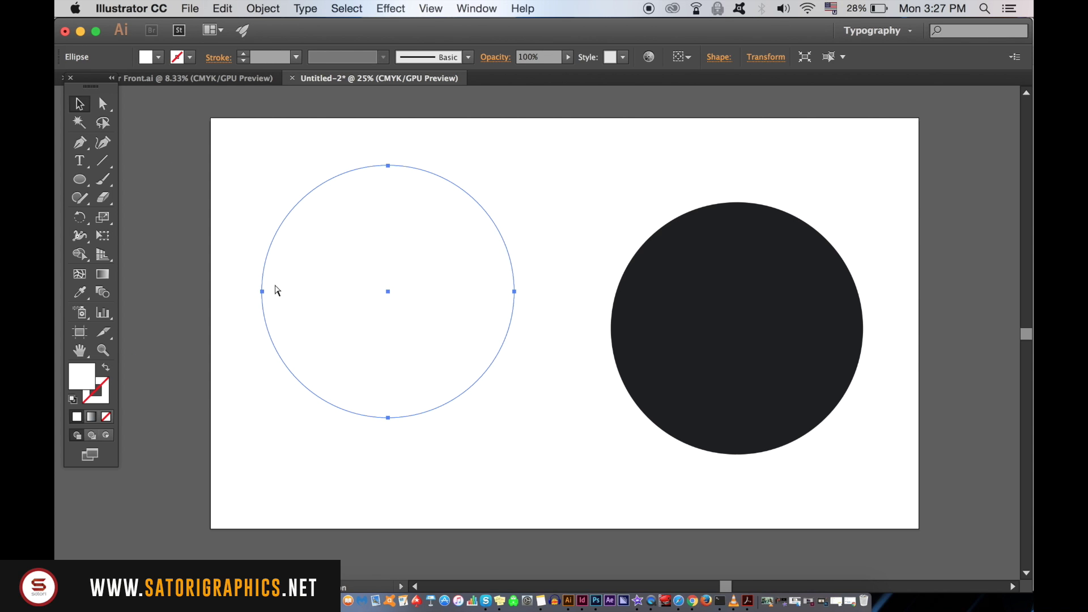
pyautogui.press('cmd+z')
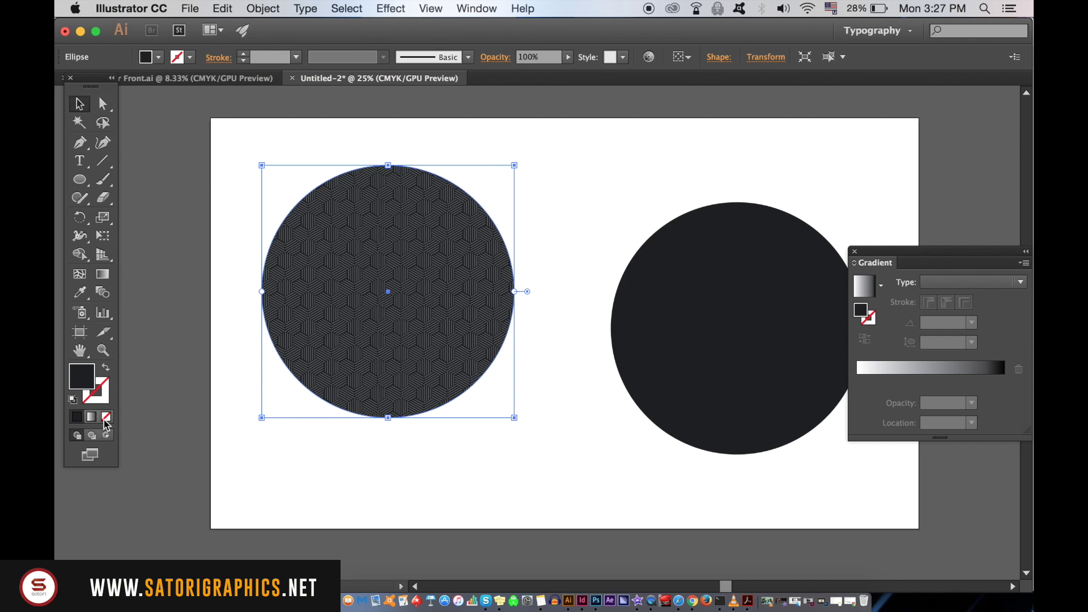
# Step: Apply a linear gradient to the circle with its dark stop recoloured light grey
pyautogui.click(91, 416)
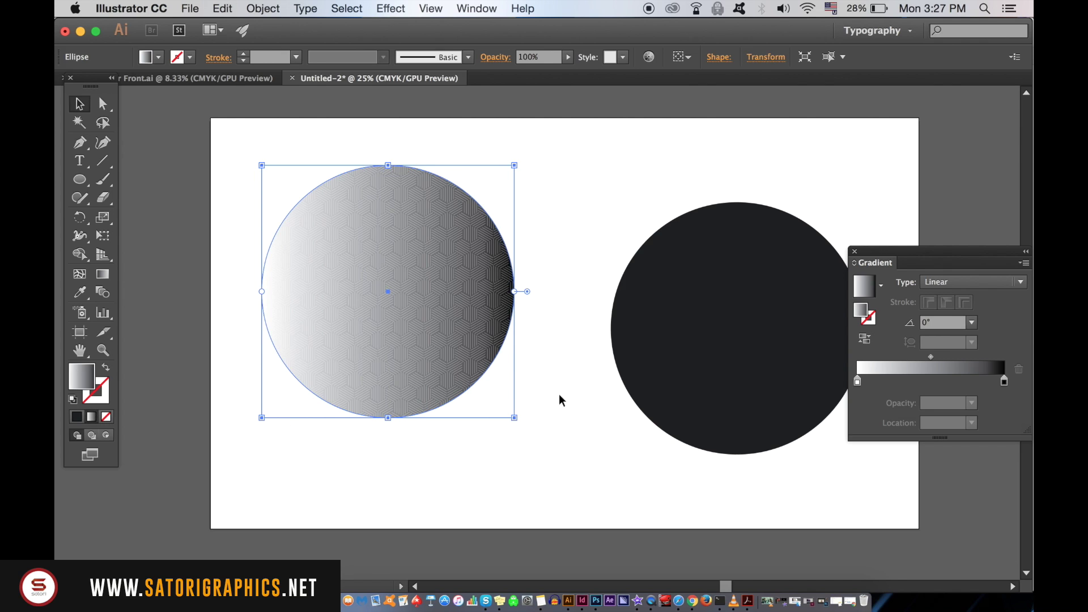
pyautogui.moveTo(998, 268); pyautogui.dragTo(998, 109)
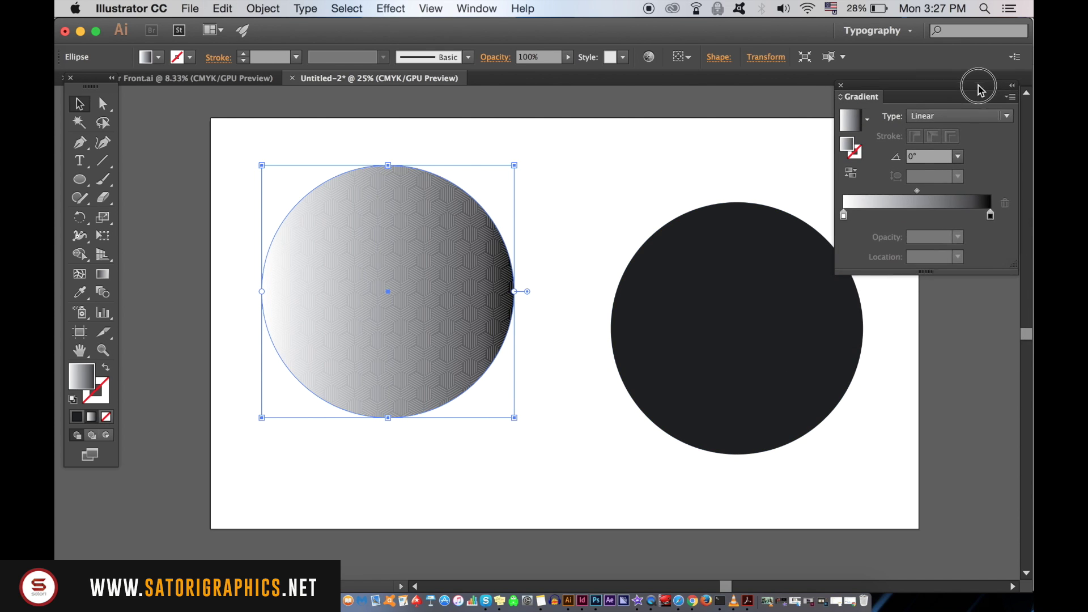
pyautogui.doubleClick(1004, 224)
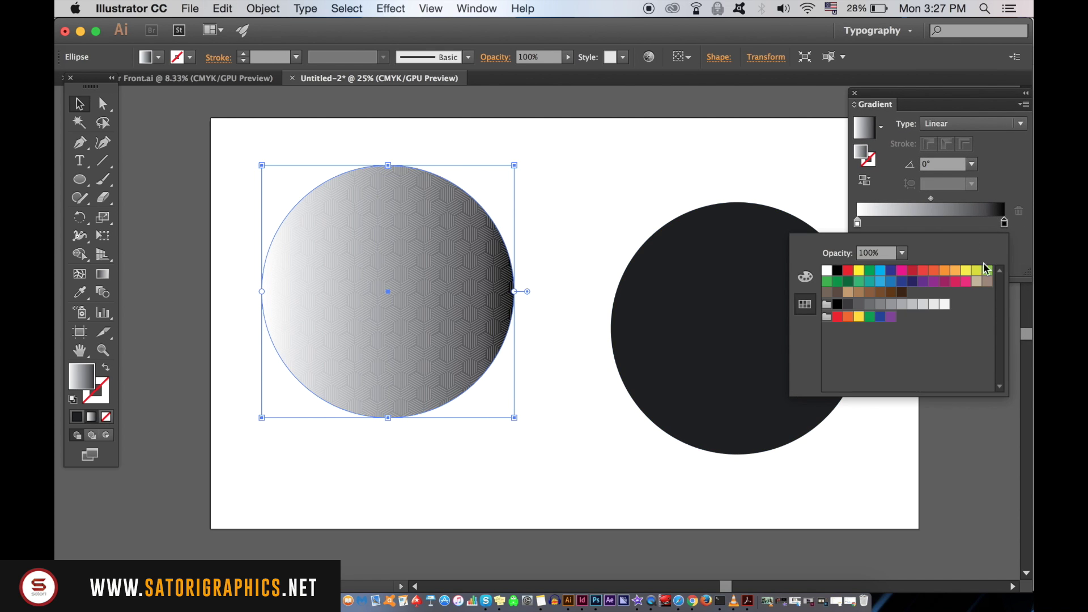
pyautogui.click(892, 306)
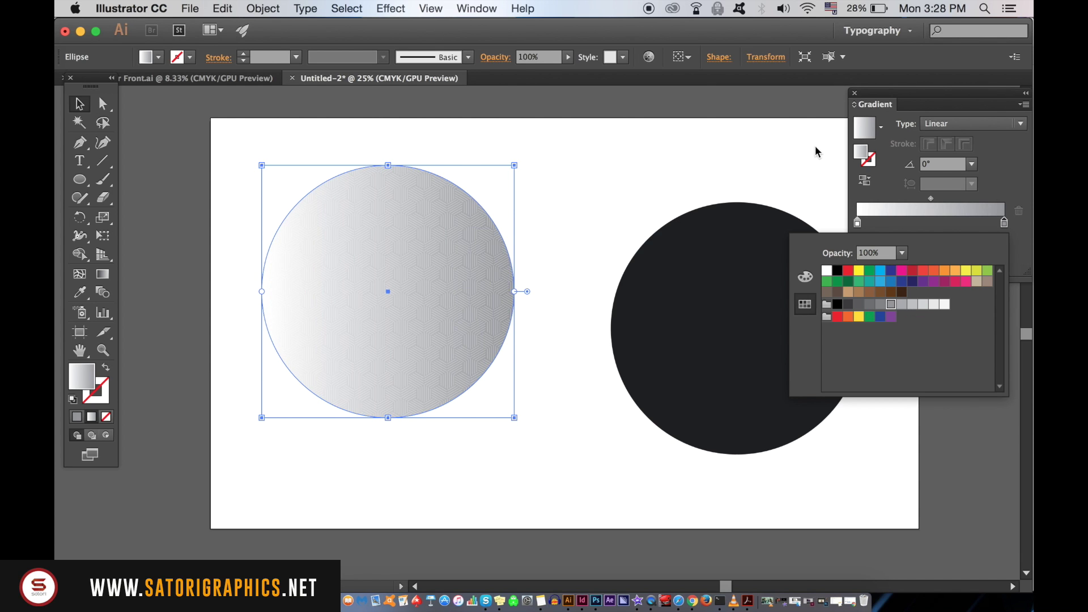
pyautogui.click(750, 201)
# Step: Send the dark circle to the back and centre both circles on each other
pyautogui.click(673, 287)
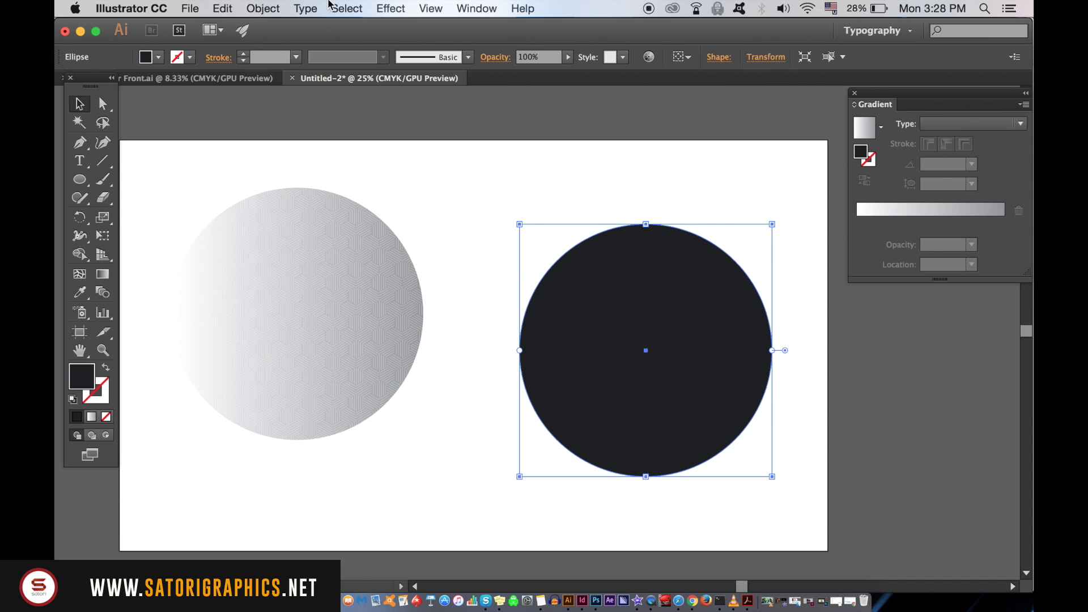
pyautogui.click(265, 8)
pyautogui.moveTo(189, 124)
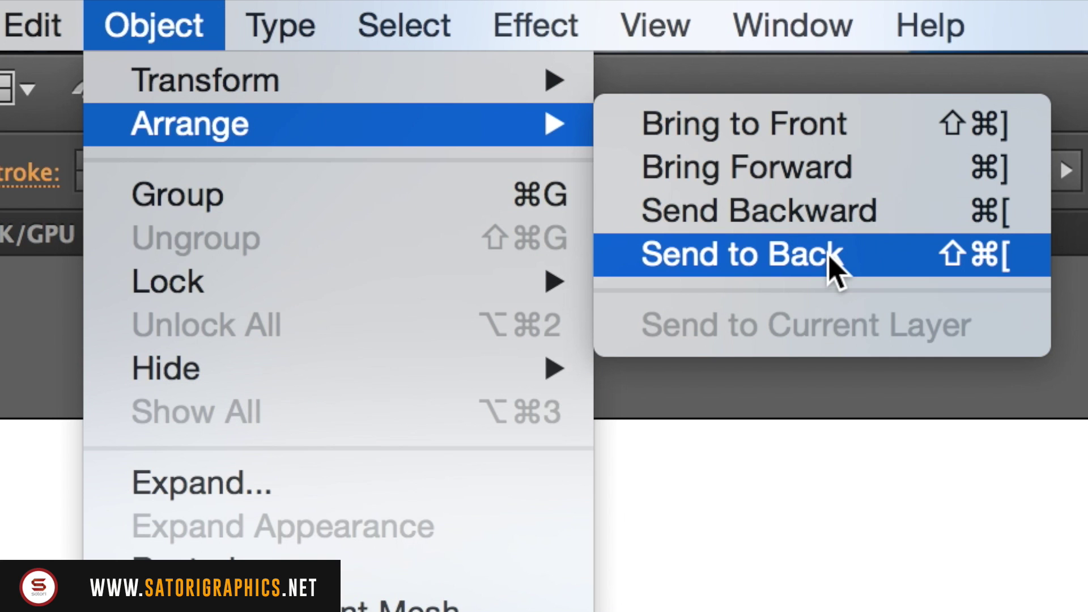
pyautogui.click(831, 258)
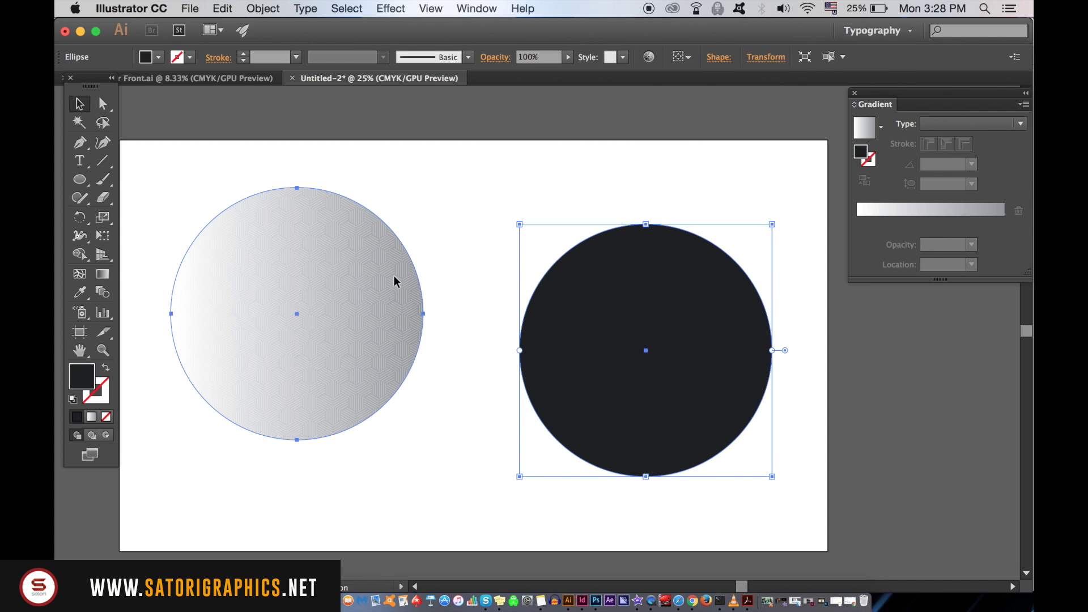
pyautogui.keyDown('shift'); pyautogui.click(395, 282); pyautogui.keyUp('shift')
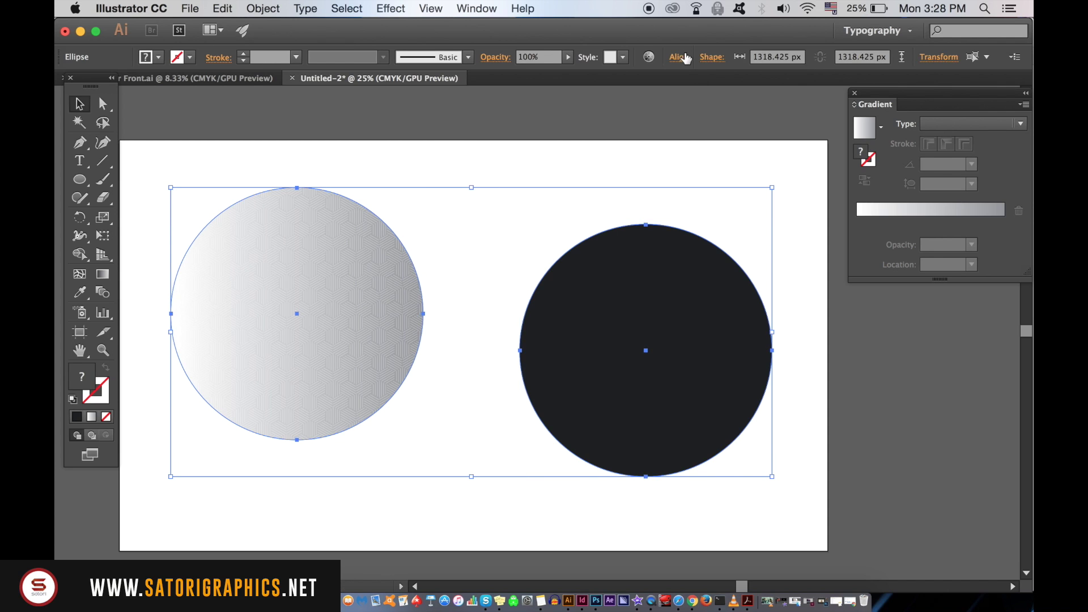
pyautogui.click(679, 57)
pyautogui.click(647, 99)
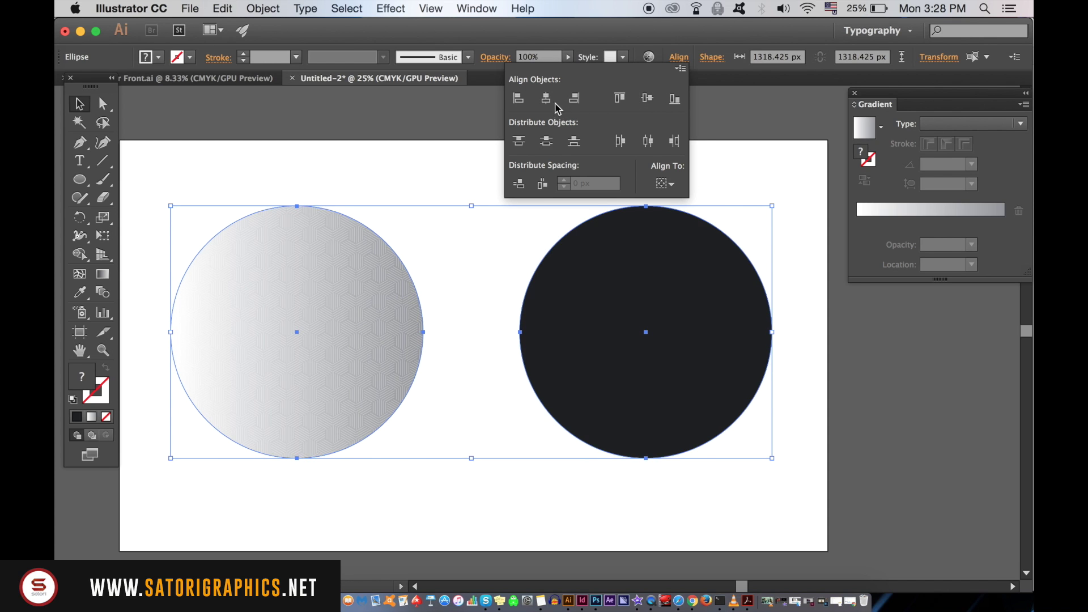
pyautogui.click(546, 98)
pyautogui.click(719, 289)
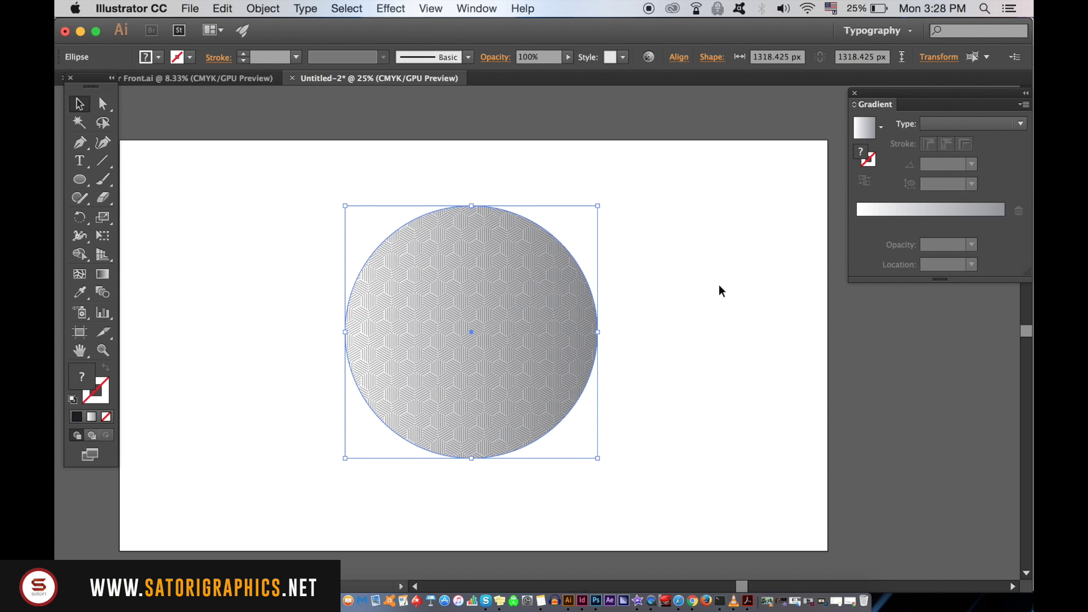
# Step: Lower the opacity of the gradient's light end stop on the top circle
pyautogui.click(497, 297)
pyautogui.click(567, 57)
pyautogui.click(857, 223)
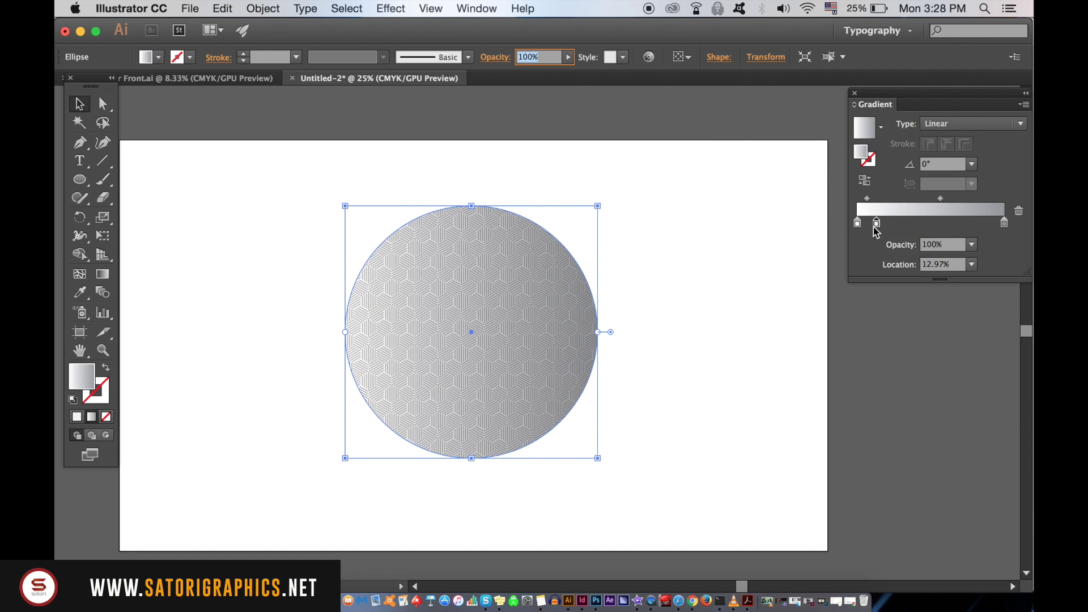
pyautogui.doubleClick(857, 223)
pyautogui.click(971, 244)
pyautogui.click(988, 261)
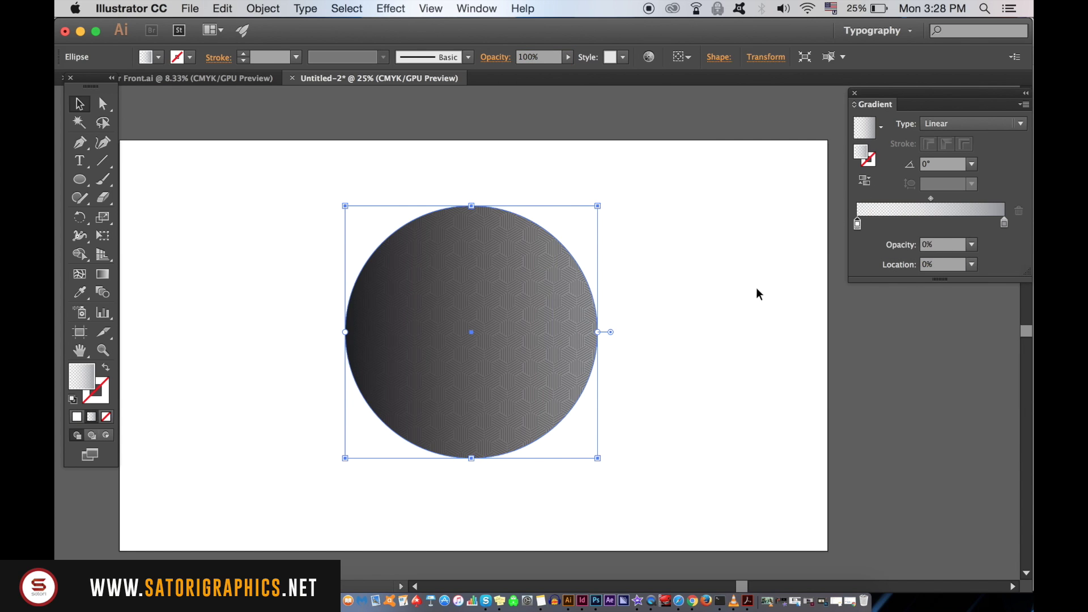
pyautogui.click(971, 245)
pyautogui.click(991, 312)
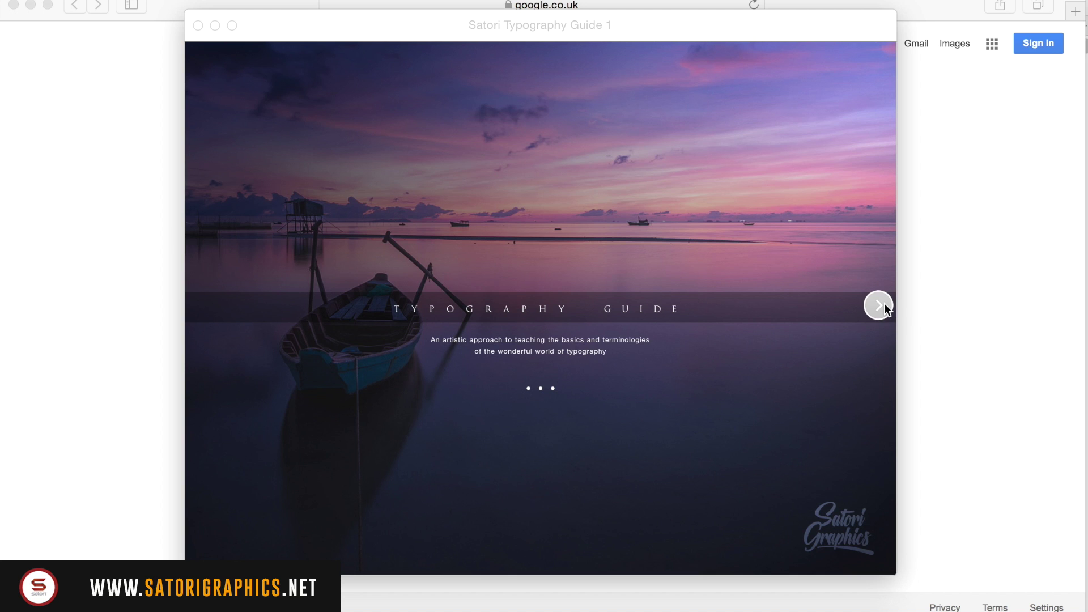
# Step: Advance two slides to Typography Tip #1 on mixing stroke weight
pyautogui.click(885, 305)
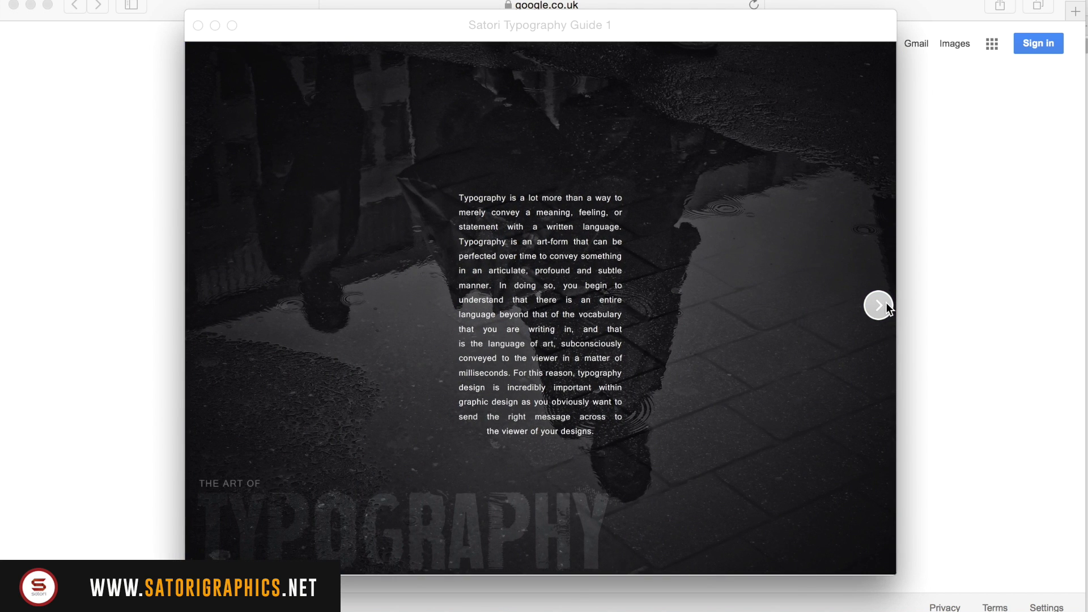
pyautogui.click(888, 309)
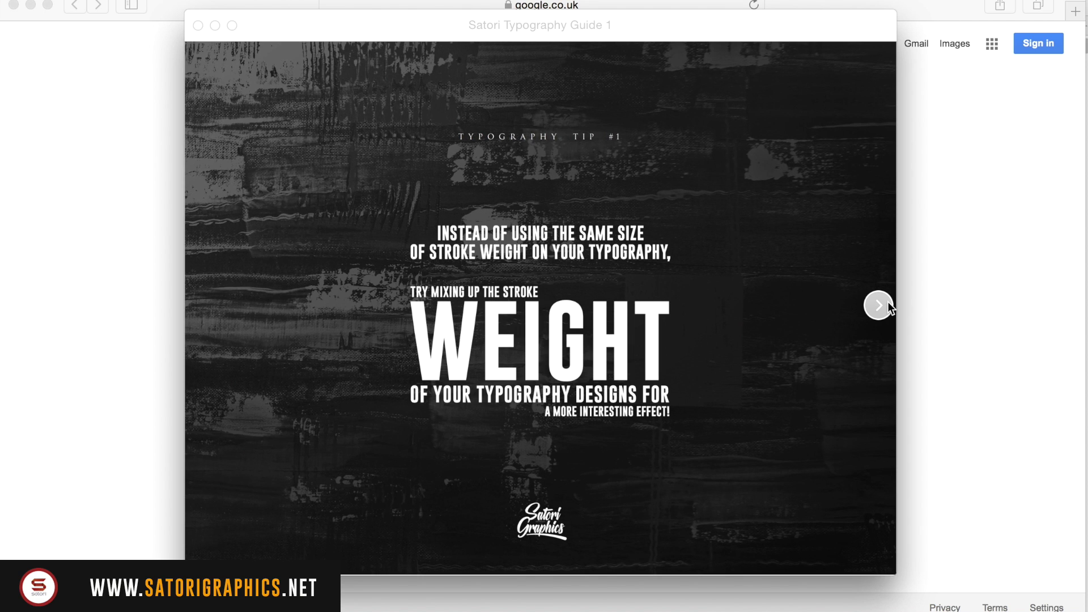